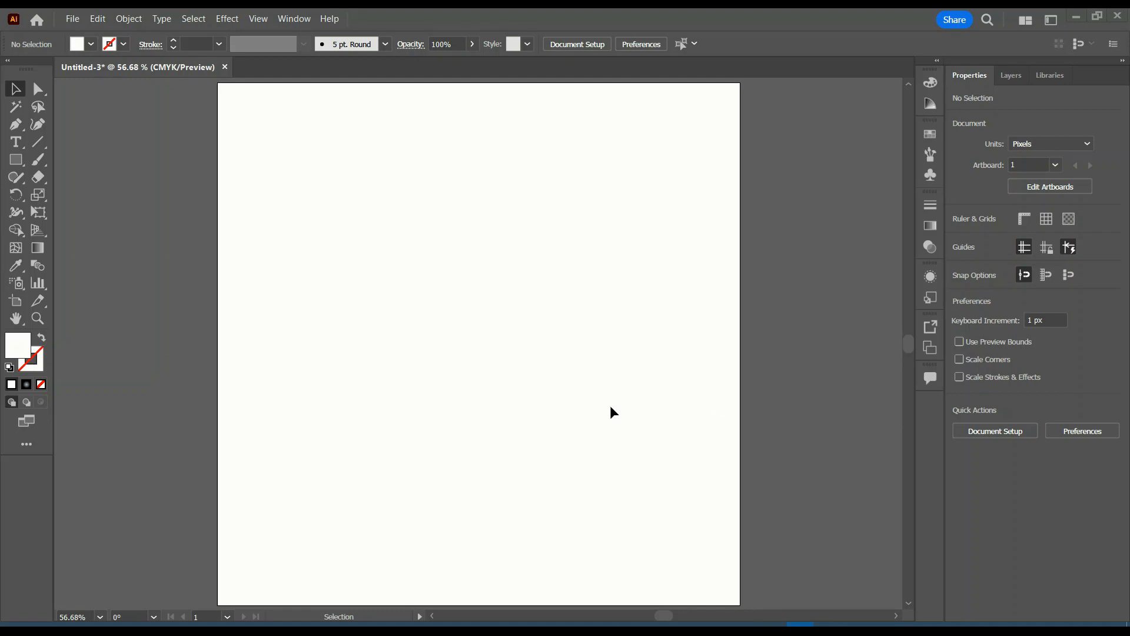
Step: Draw a 45° line about 1128 px wide and high past the artboard's upper-left corner, and give it a 1 pt black stroke
scroll(518, 329, down, 2)
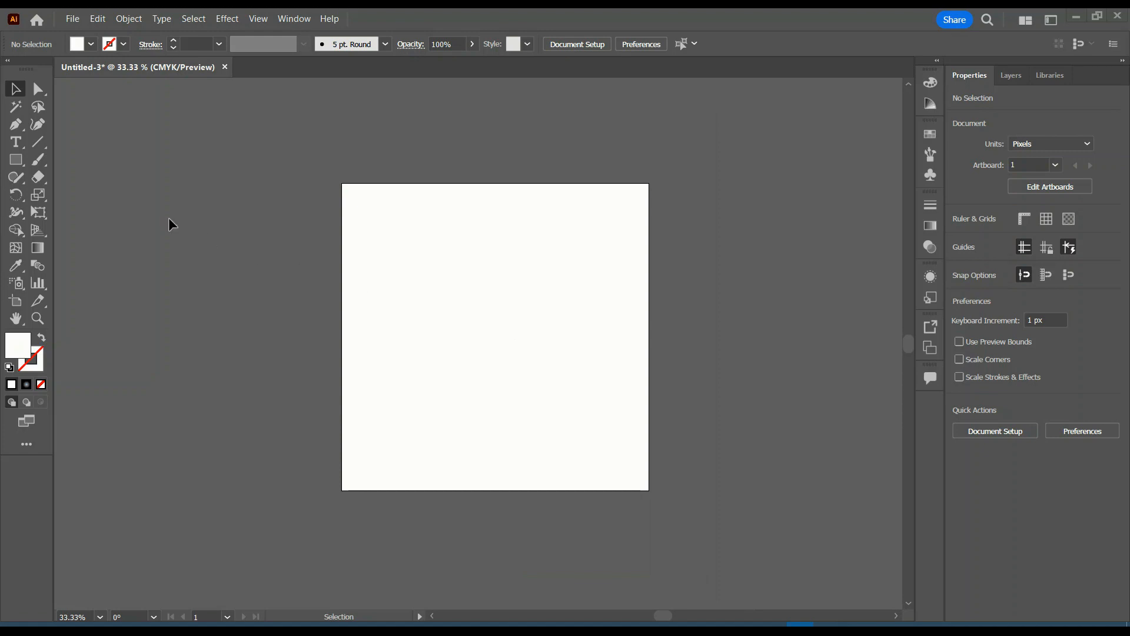
click(35, 145)
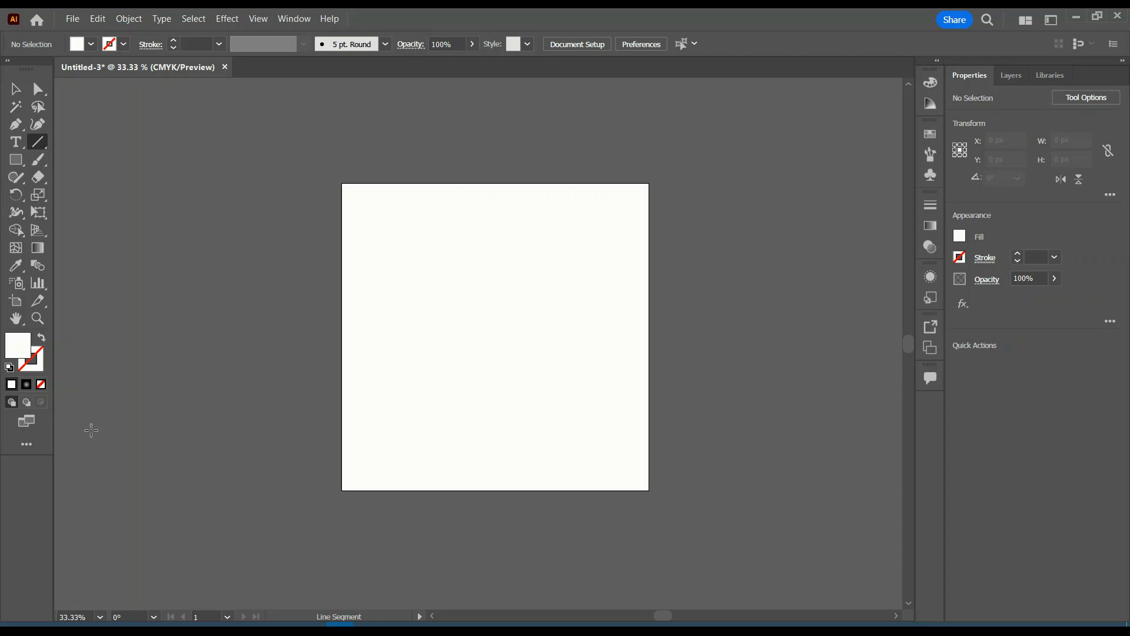
drag(91, 431, 670, 144)
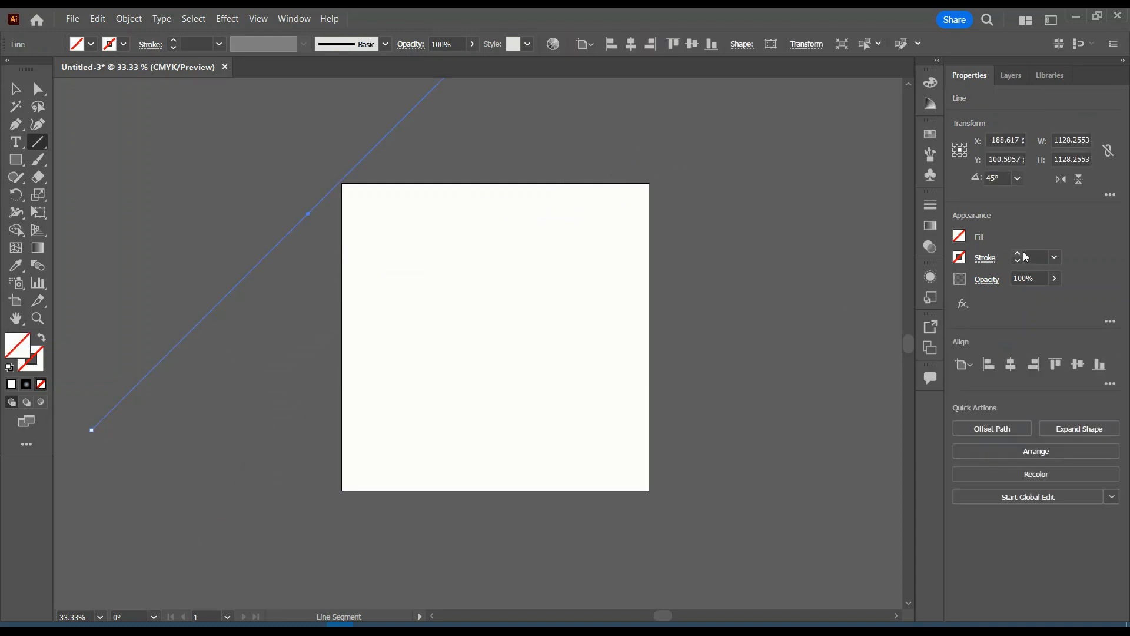
click(1018, 252)
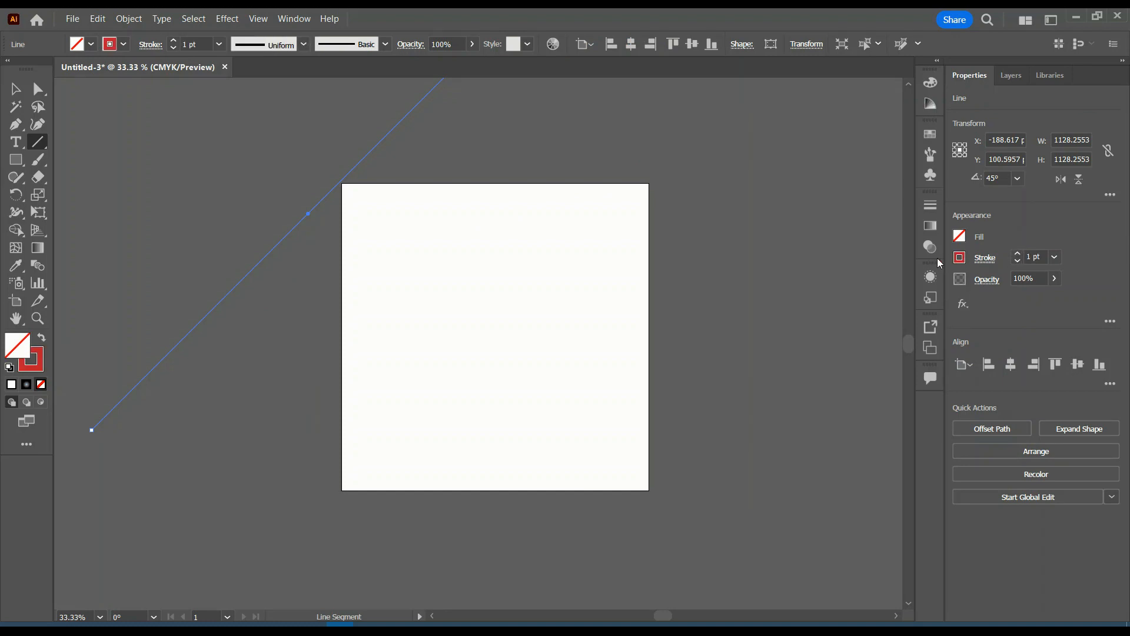
click(960, 257)
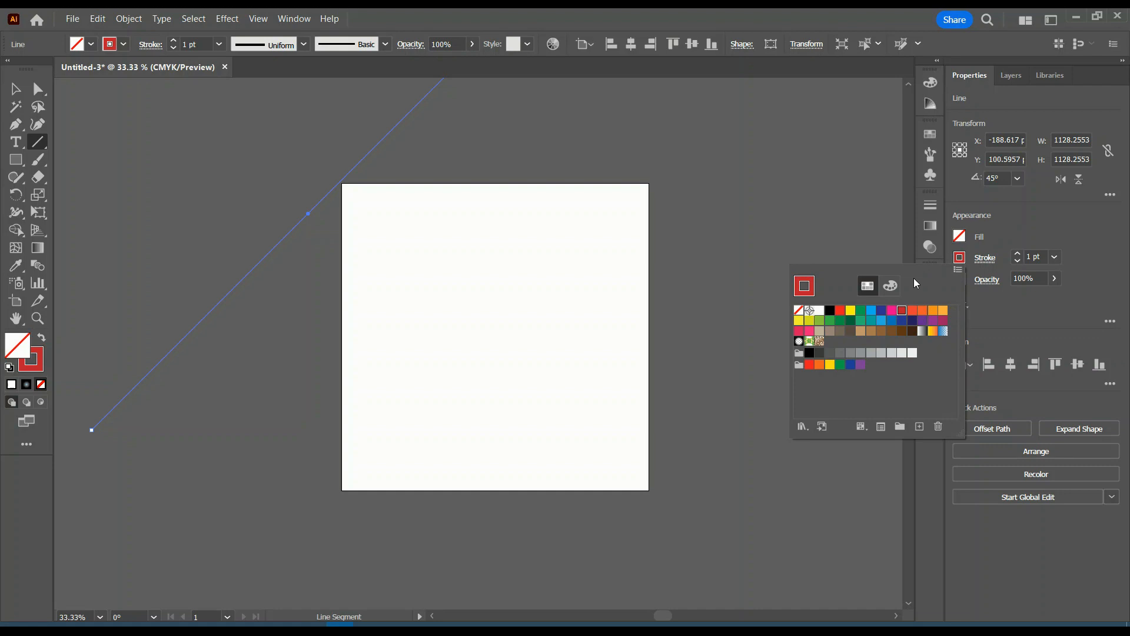
click(830, 310)
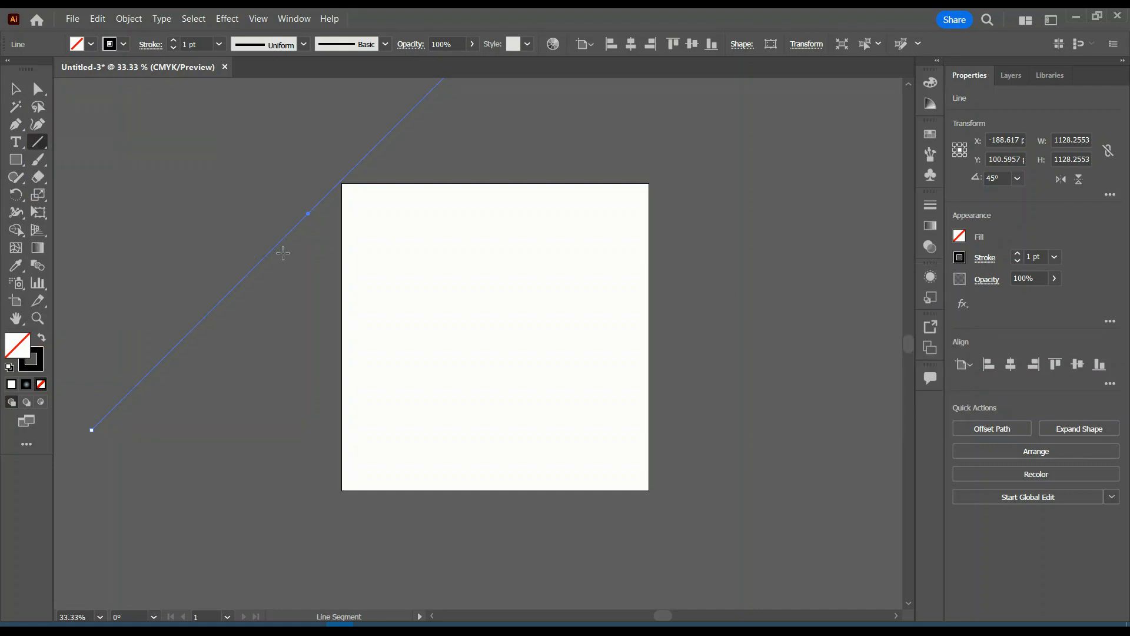
Step: Copy the line about 45 px to the right and slightly upward, repeating the duplication until parallel lines extend well past the artboard's right edge
click(16, 89)
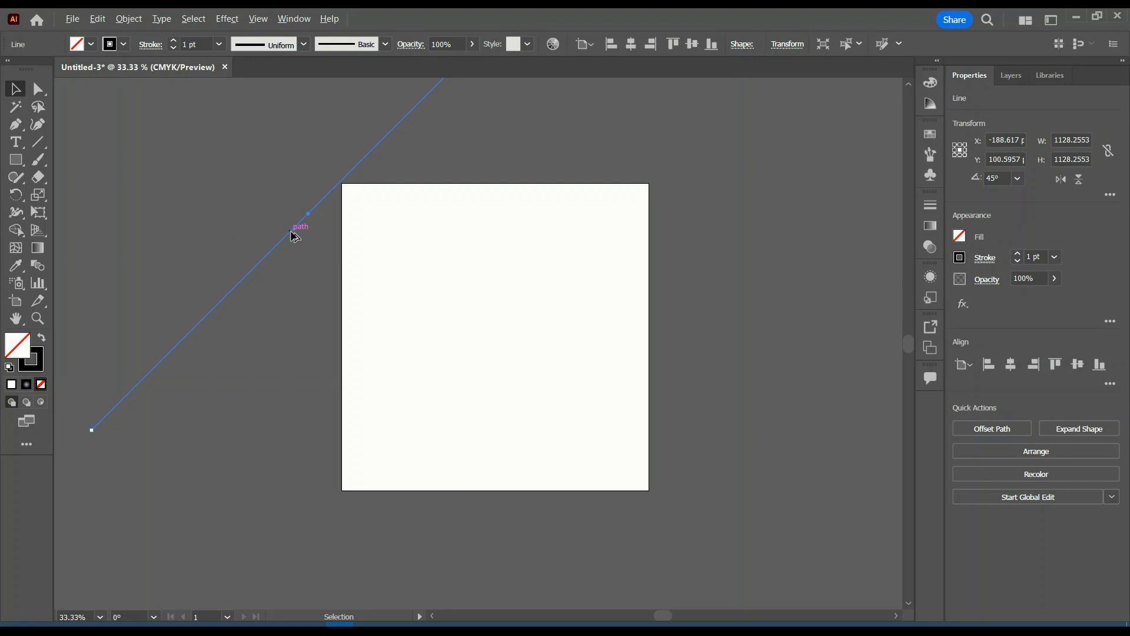
mouse_move(292, 236)
mouse_down()
mouse_move(308, 247)
mouse_move(309, 233)
mouse_up()
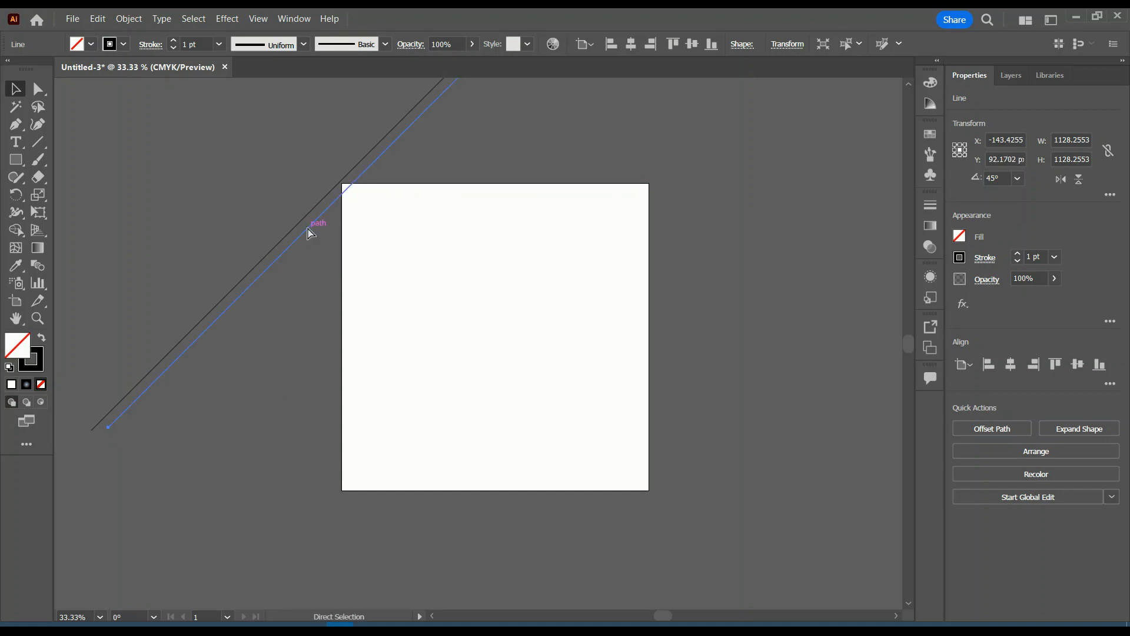
key(ctrl+d)
key(ctrl+d)
key(ctrl+d)
key(ctrl+d)
key(ctrl+d)
key(ctrl+d)
key(ctrl+d)
key(ctrl+d)
key(ctrl+d)
key(ctrl+d)
key(ctrl+d)
key(ctrl+d)
key(ctrl+d)
key(ctrl+d)
key(ctrl+d)
key(ctrl+d)
key(ctrl+d)
key(ctrl+d)
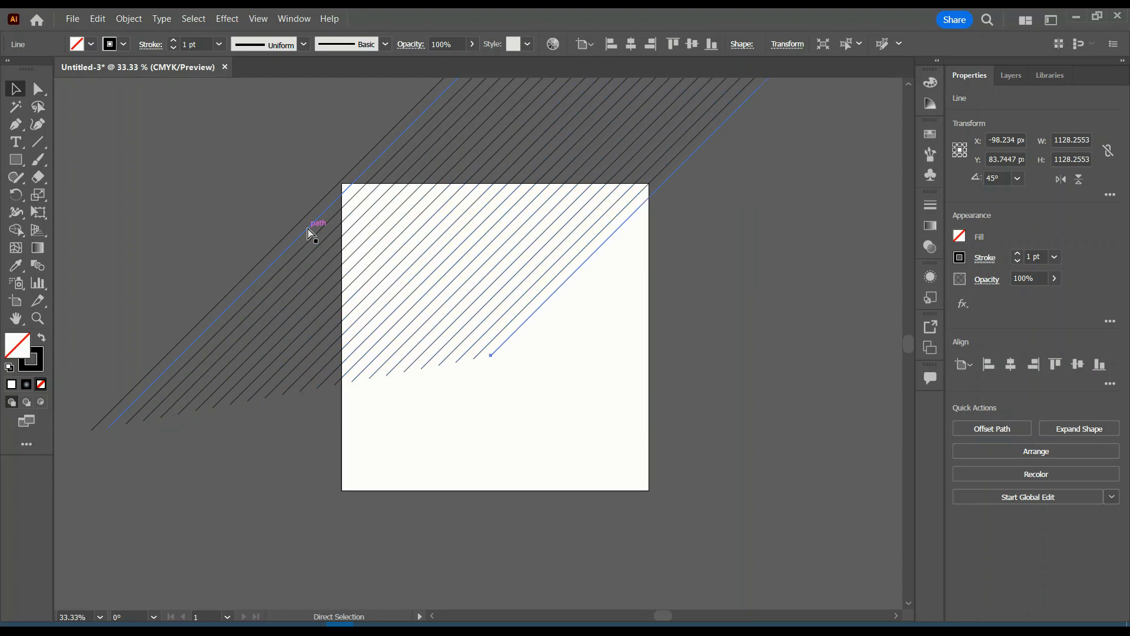
key(ctrl+d)
key(ctrl+d)
key(ctrl+d)
key(ctrl+d)
key(ctrl+d)
key(ctrl+d)
key(ctrl+d)
key(ctrl+d)
key(ctrl+d)
key(ctrl+d)
key(ctrl+d)
key(ctrl+d)
key(ctrl+d)
key(ctrl+d)
key(ctrl+d)
key(ctrl+d)
key(ctrl+d)
key(ctrl+d)
key(ctrl+d)
key(ctrl+d)
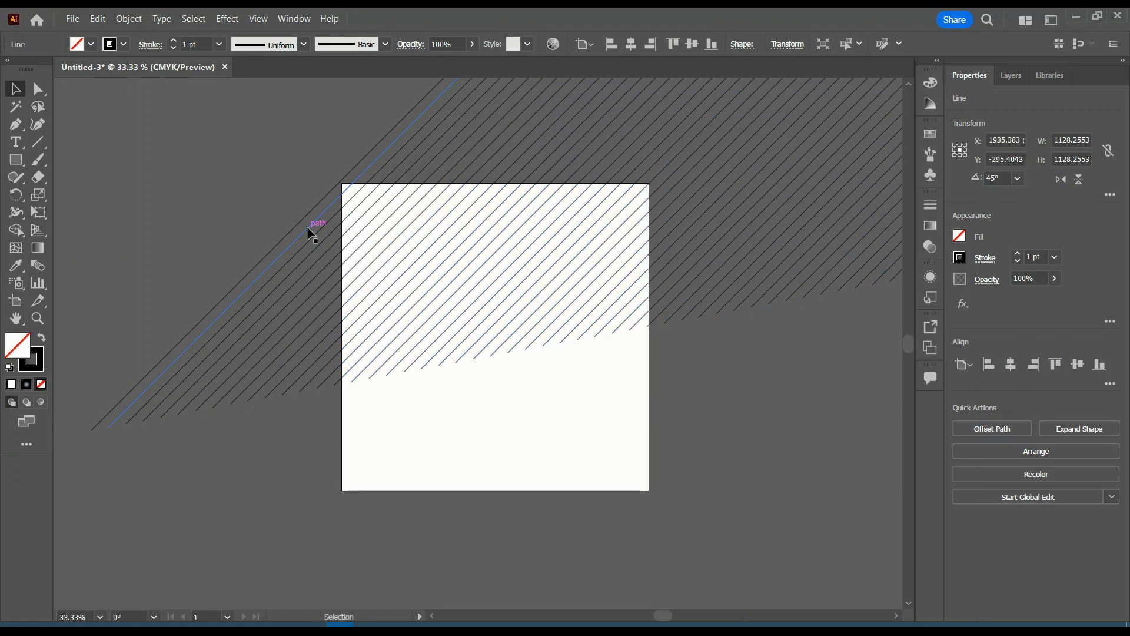
Step: Align all the diagonal lines to their common vertical center and group them
scroll(323, 288, down, 3)
key(ctrl+a)
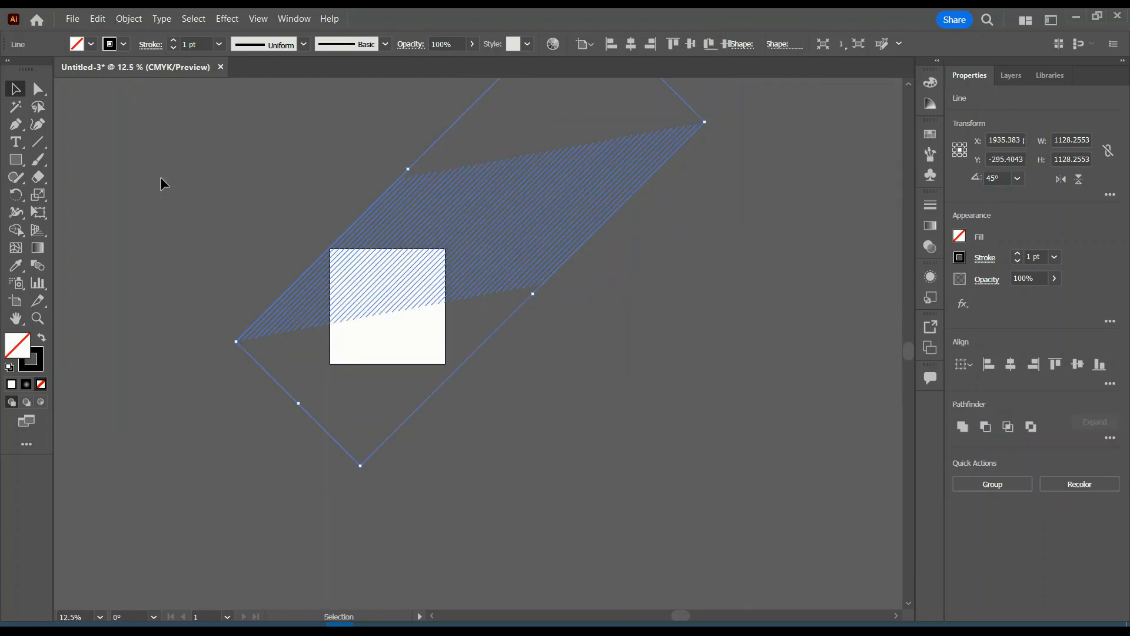
click(1081, 366)
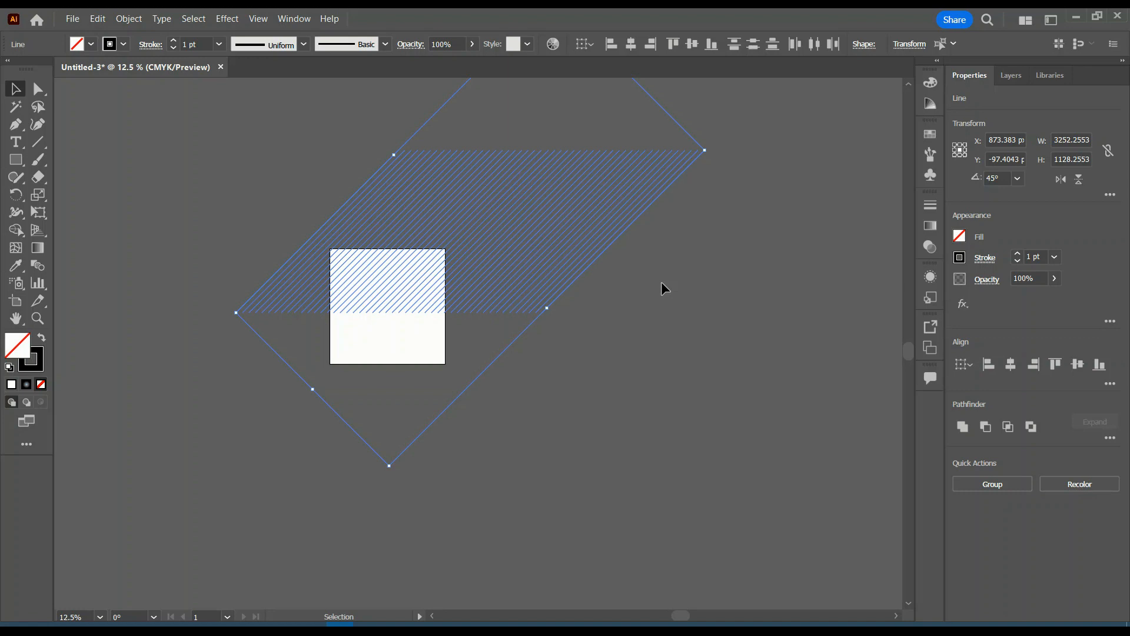
click(994, 486)
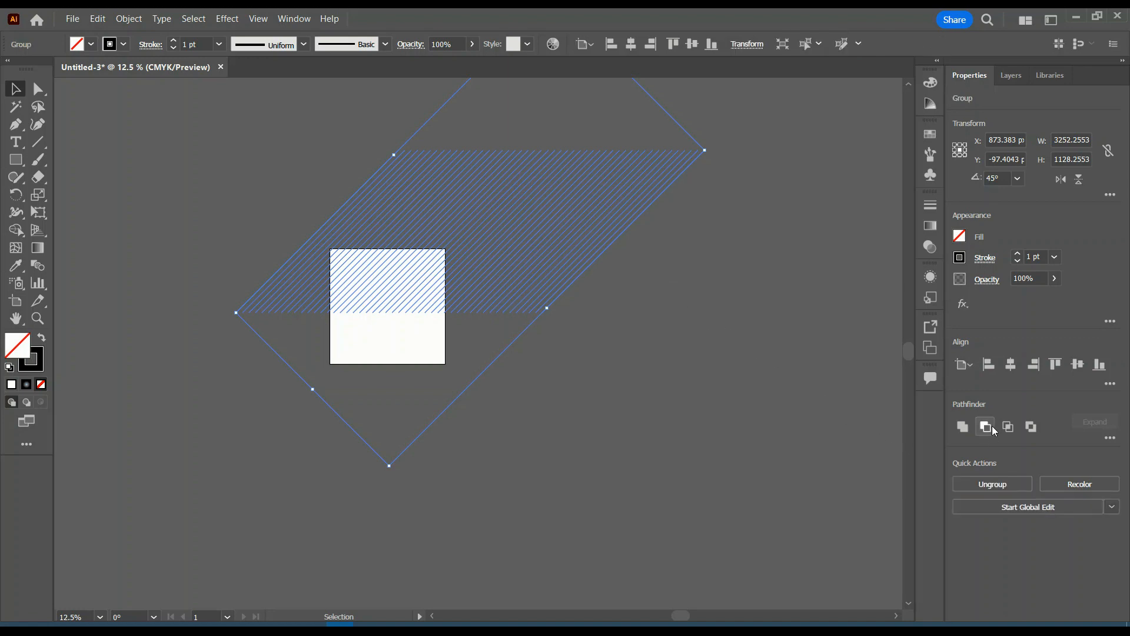
Step: Center the line group horizontally and vertically on the artboard
click(1011, 366)
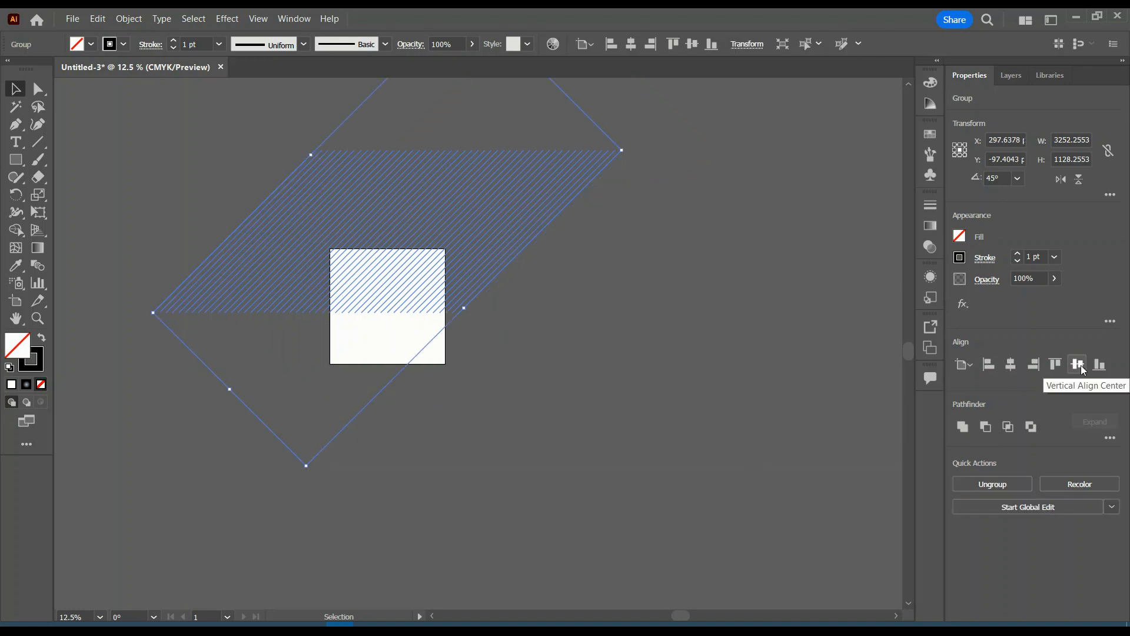
click(1081, 365)
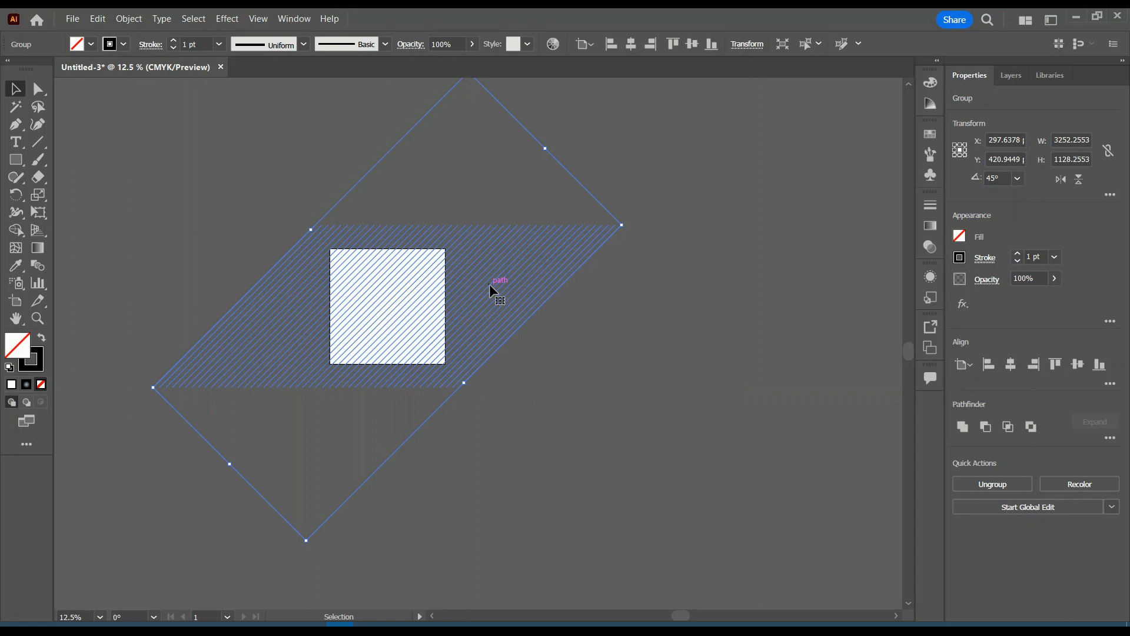
key(a)
key(v)
key(ctrl)
click(587, 298)
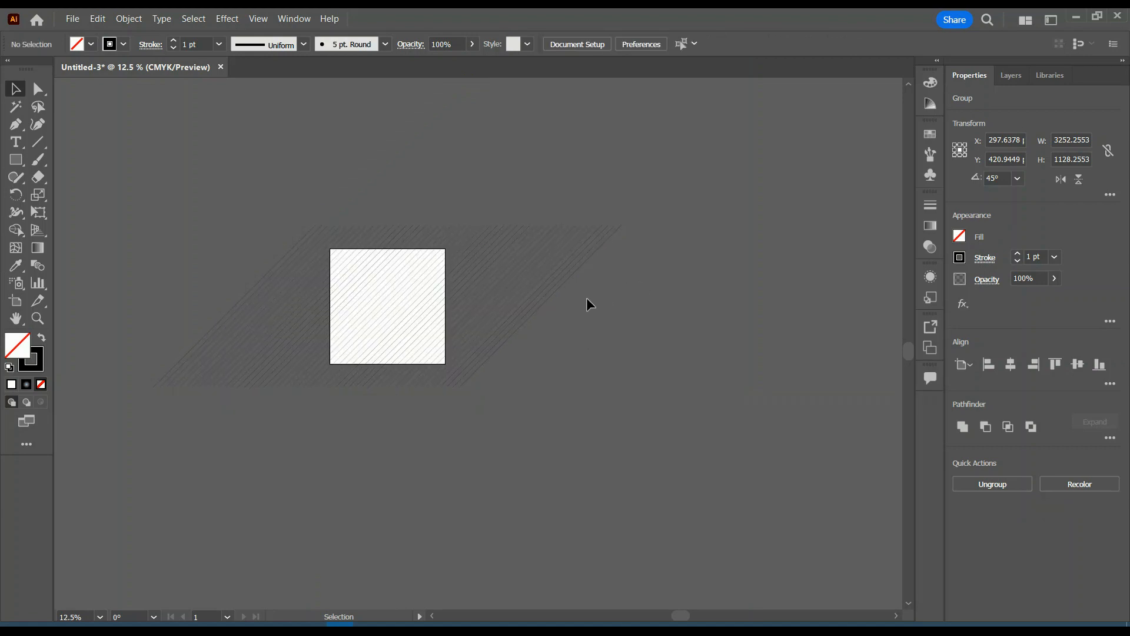
click(567, 277)
key(ctrl)
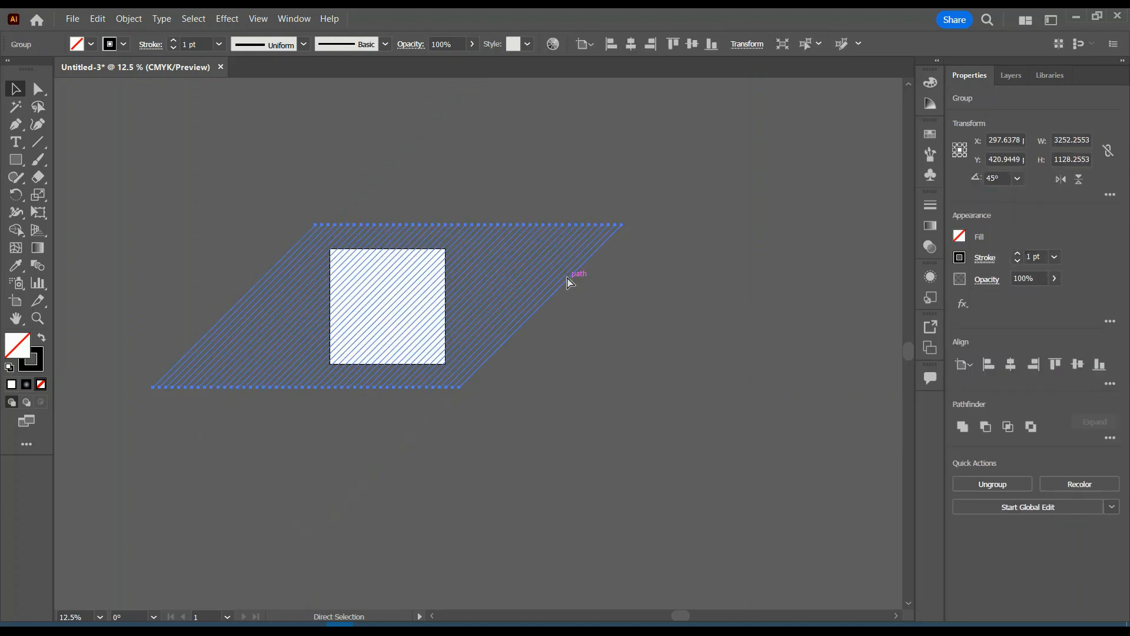
drag(569, 282, 569, 283)
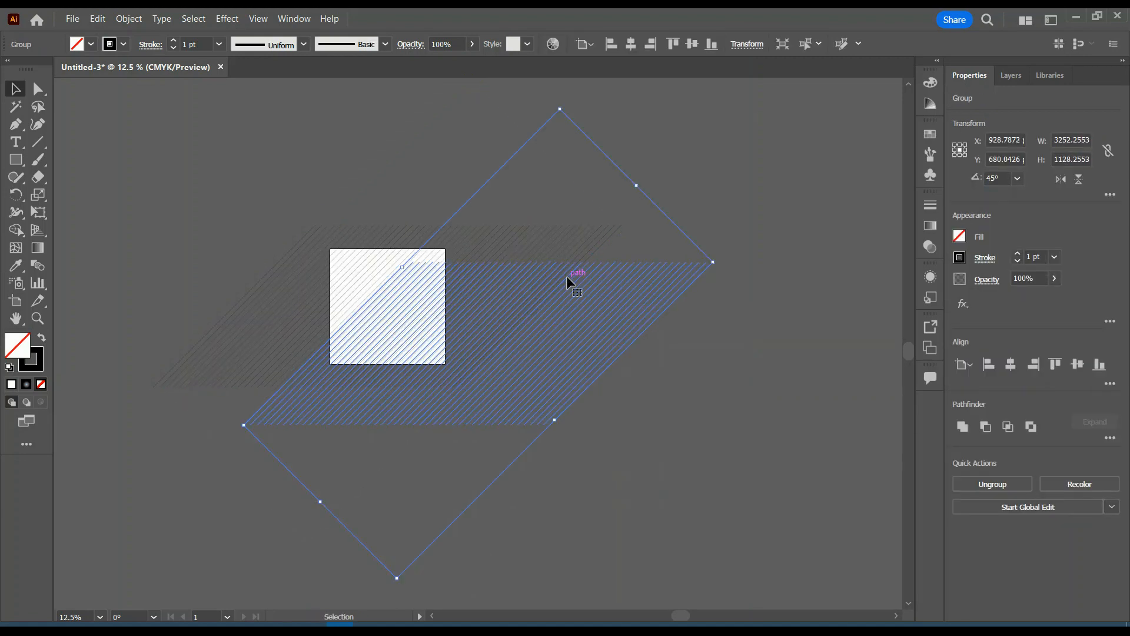
key(ctrl)
key(ctrl+z)
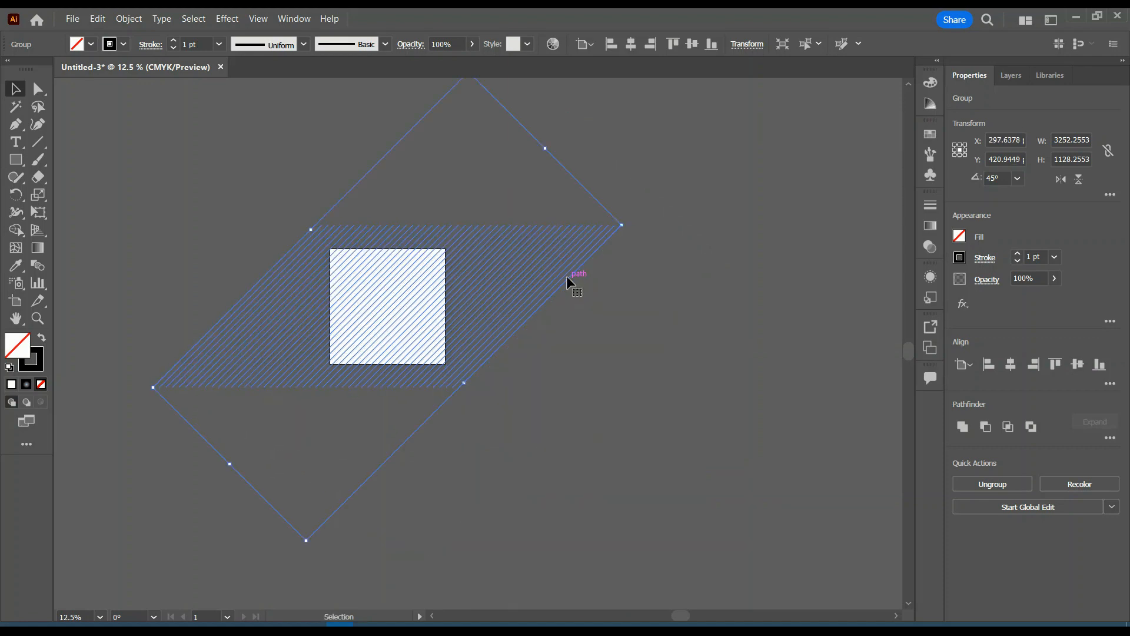
Step: Duplicate the line group in place and flip the copy horizontally to form a crosshatch centered on the artboard
scroll(566, 277, up, 1)
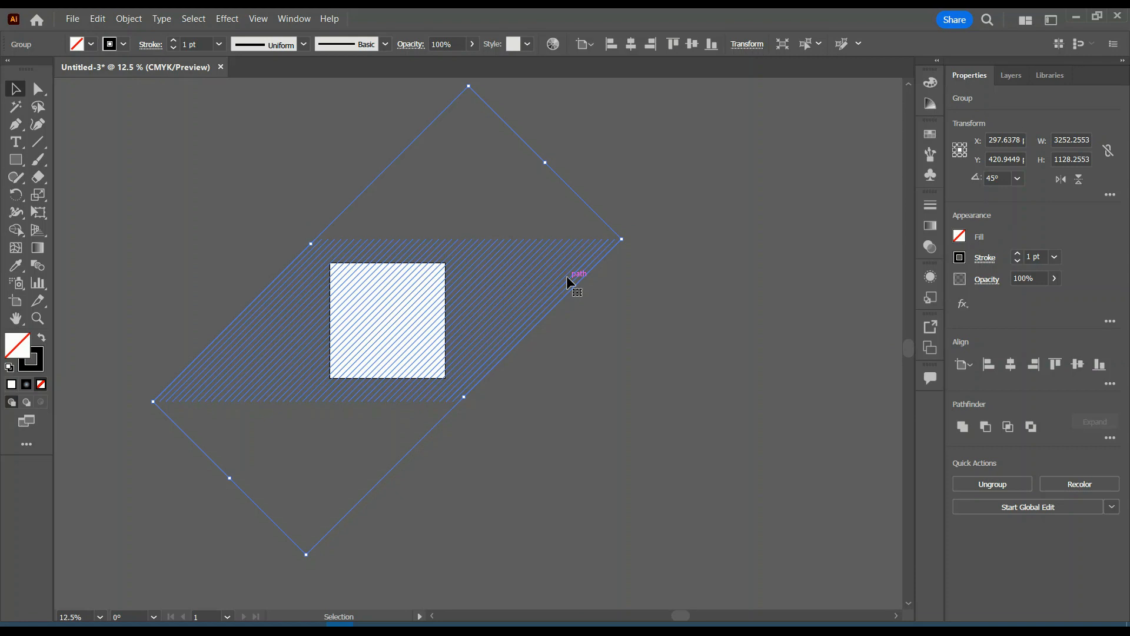
key(ctrl)
drag(511, 278, 574, 373)
key(ctrl+z)
click(1062, 179)
click(597, 319)
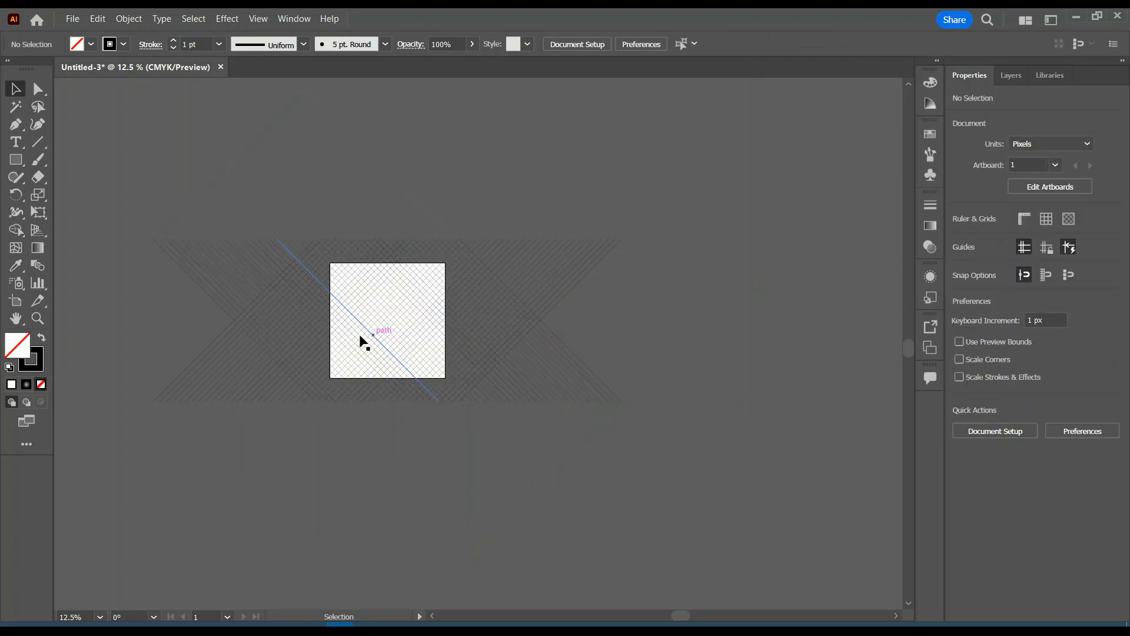
Step: Duplicate the flipped line group in place and set the copy's rotation to 0° to add horizontal lines
scroll(348, 338, up, 2)
key(alt)
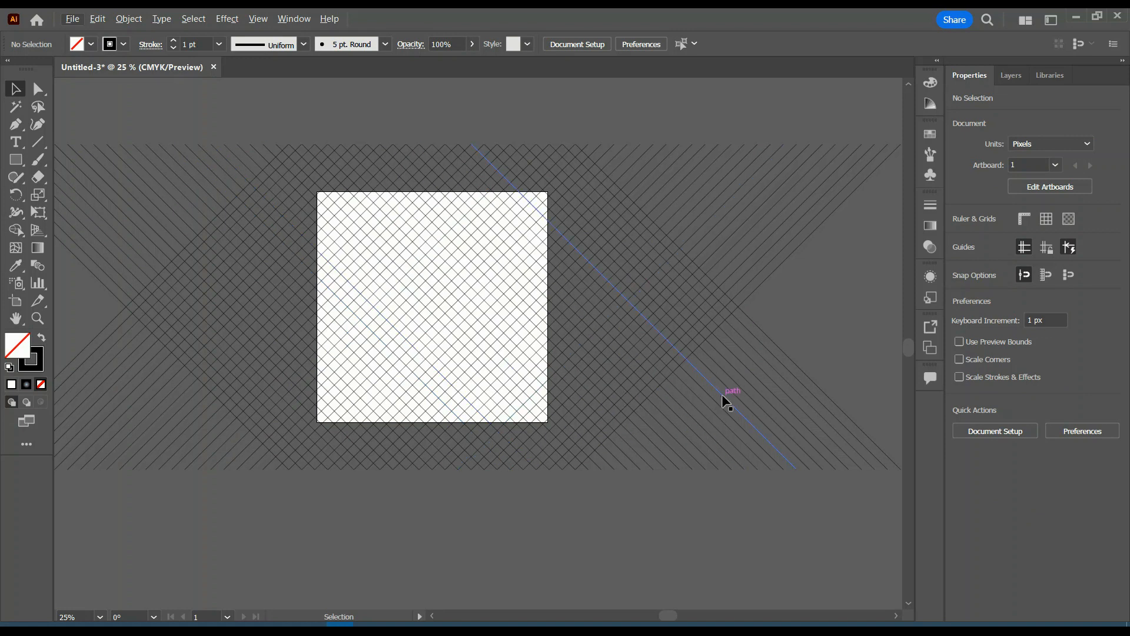
click(749, 395)
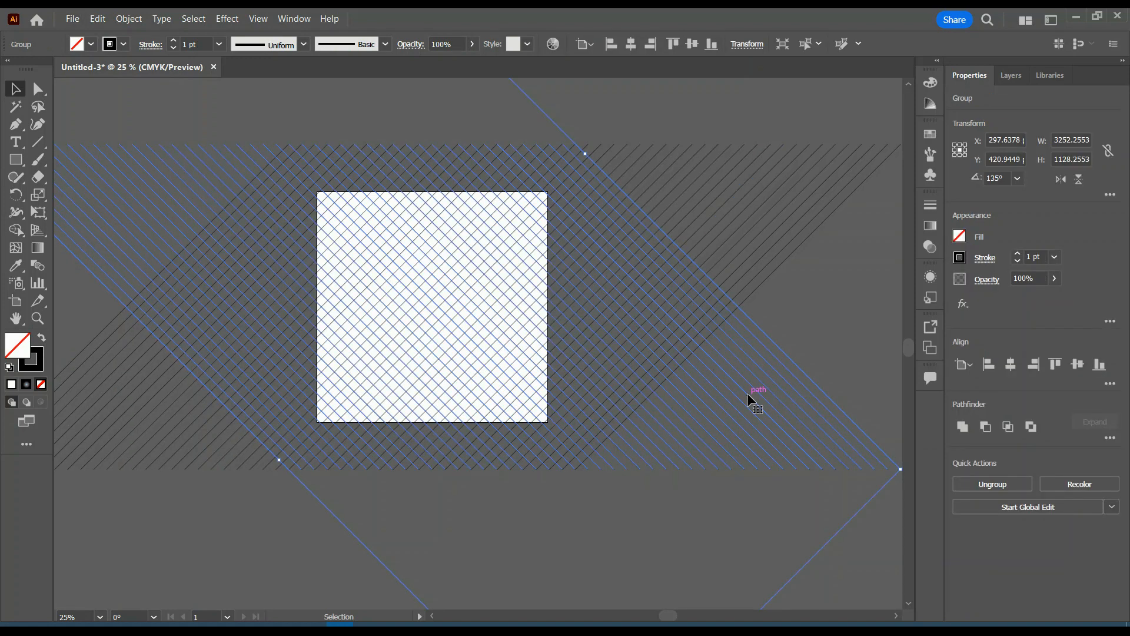
key(ctrl)
click(1018, 178)
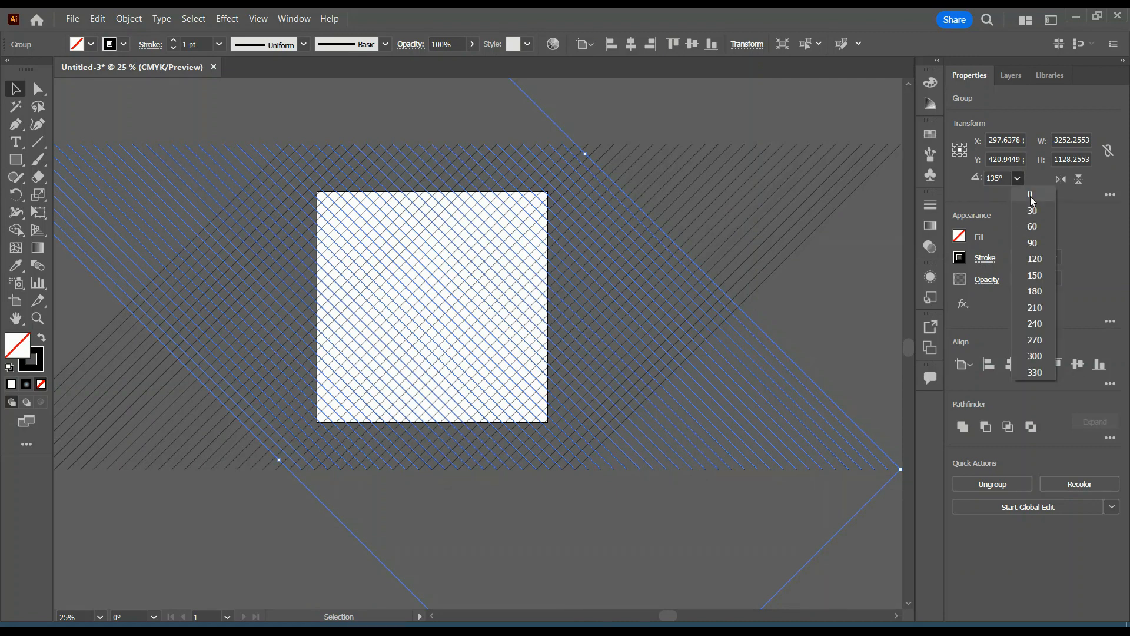
click(1029, 197)
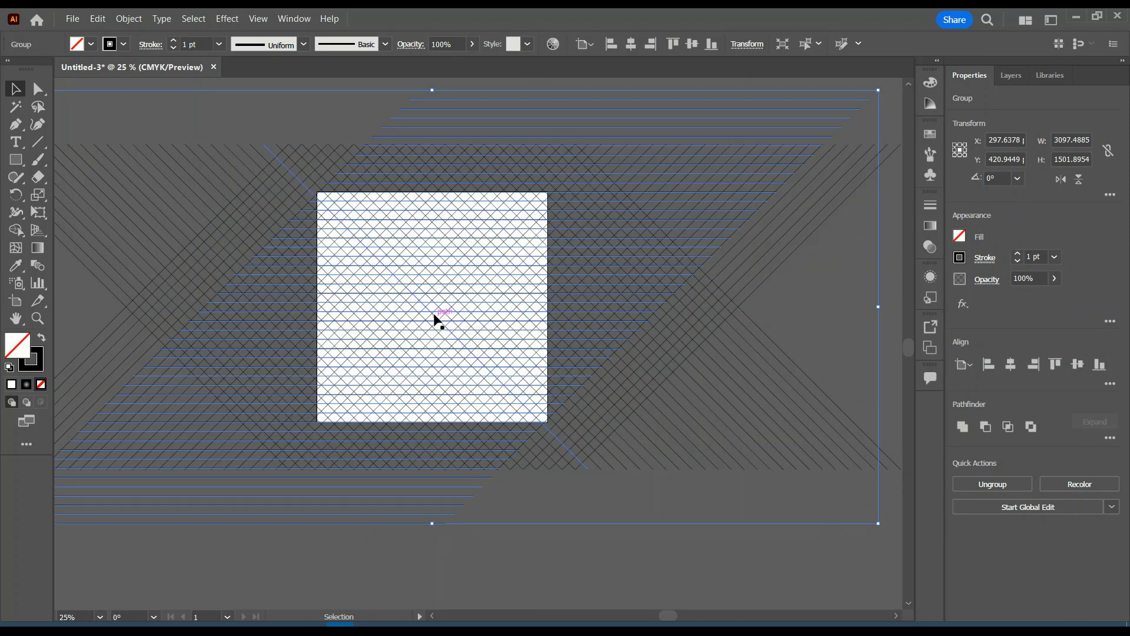
Step: Examine how the horizontal and diagonal line groups overlap and cover the artboard
scroll(429, 320, up, 2)
scroll(429, 320, up, 1)
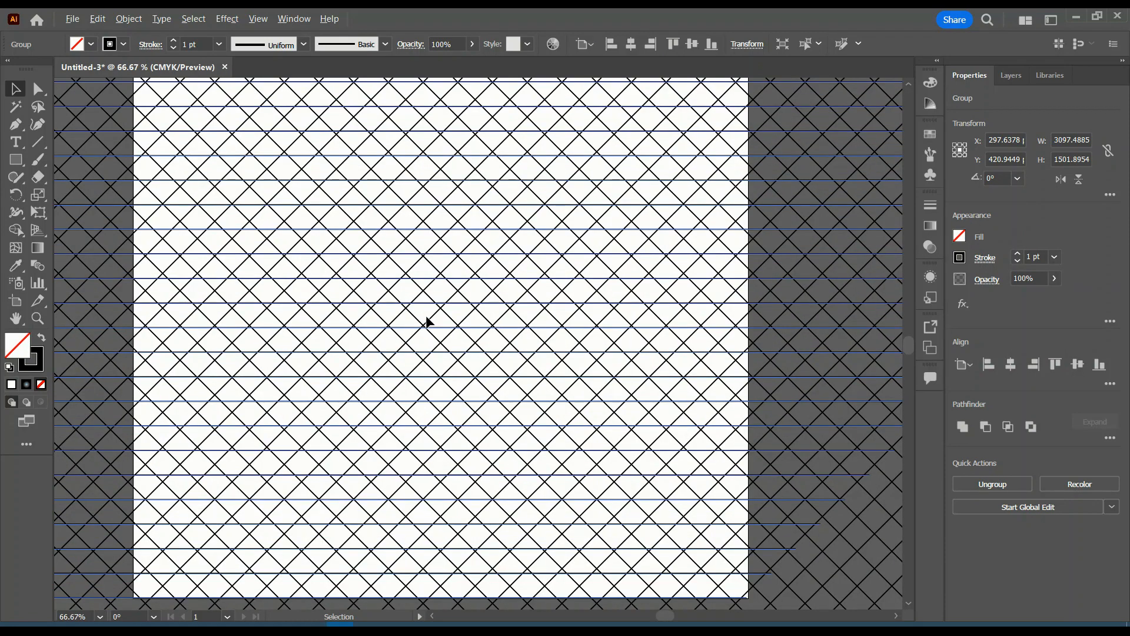
scroll(427, 321, down, 3)
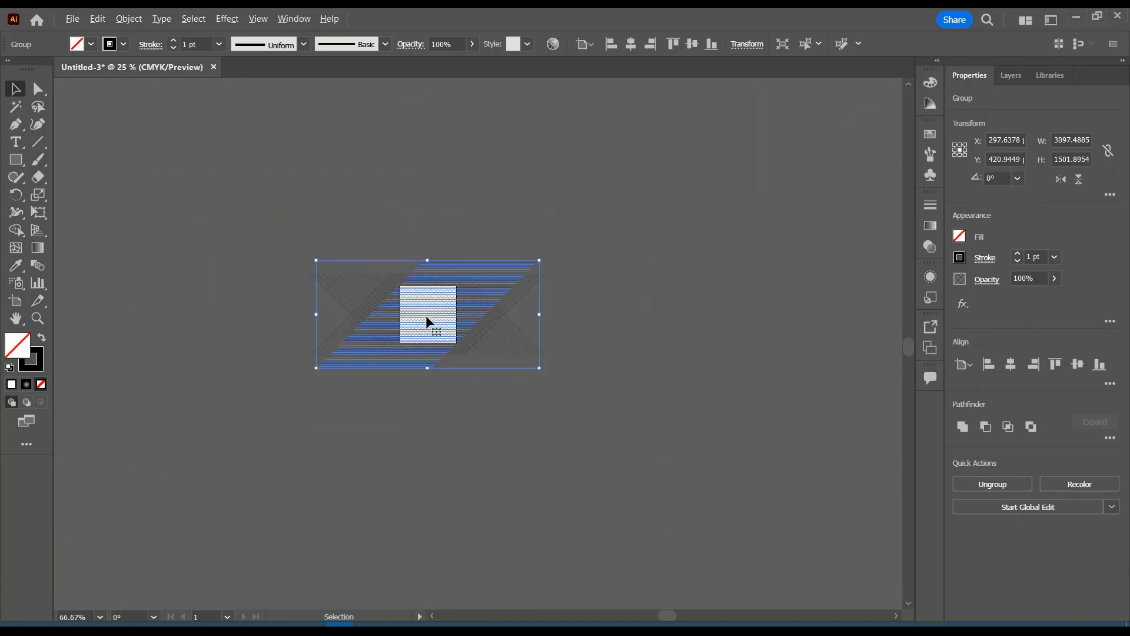
drag(459, 408, 353, 242)
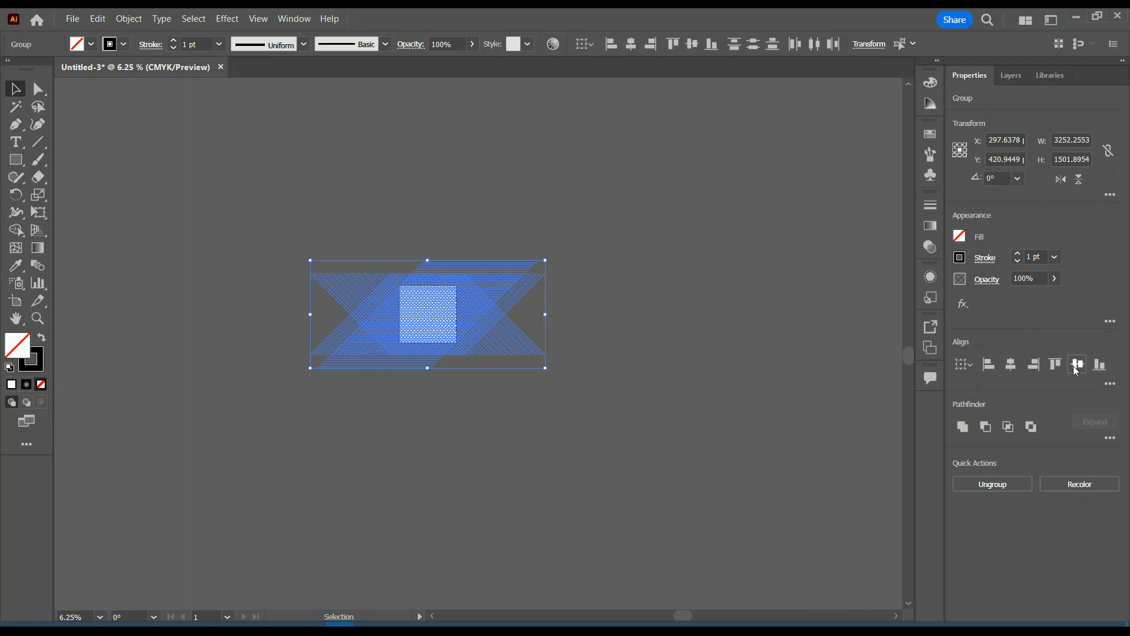
click(751, 345)
scroll(421, 303, up, 3)
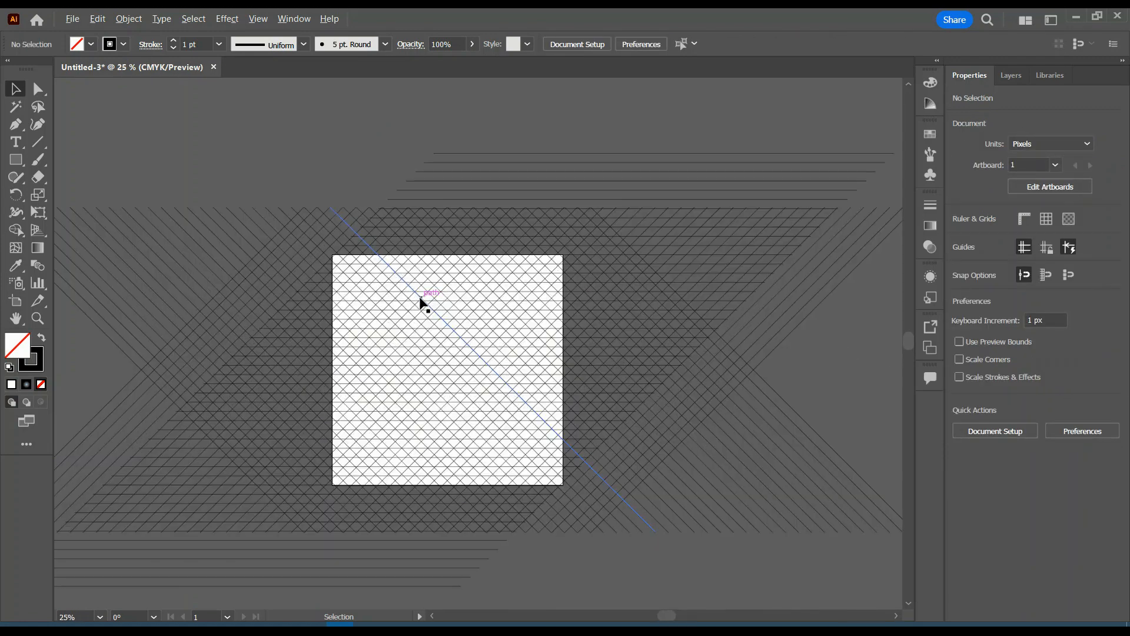
scroll(423, 316, down, 1)
scroll(421, 317, up, 1)
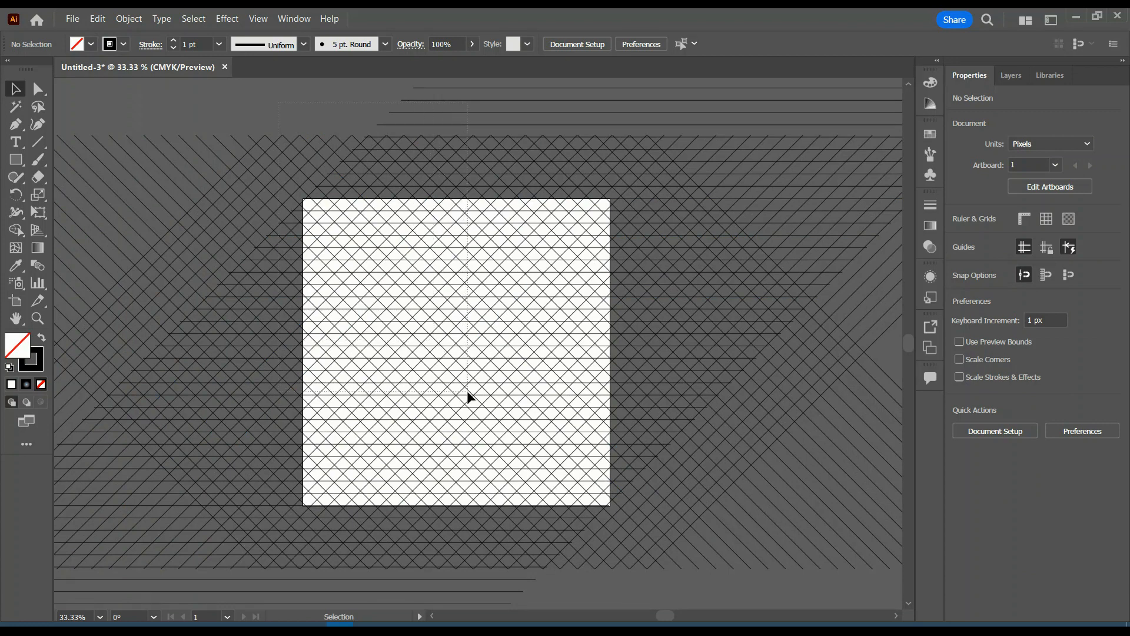
Step: Select all three line groups and merge a horizontal row of neighbouring grid cells into one parallelogram with the Shape Builder tool
click(528, 544)
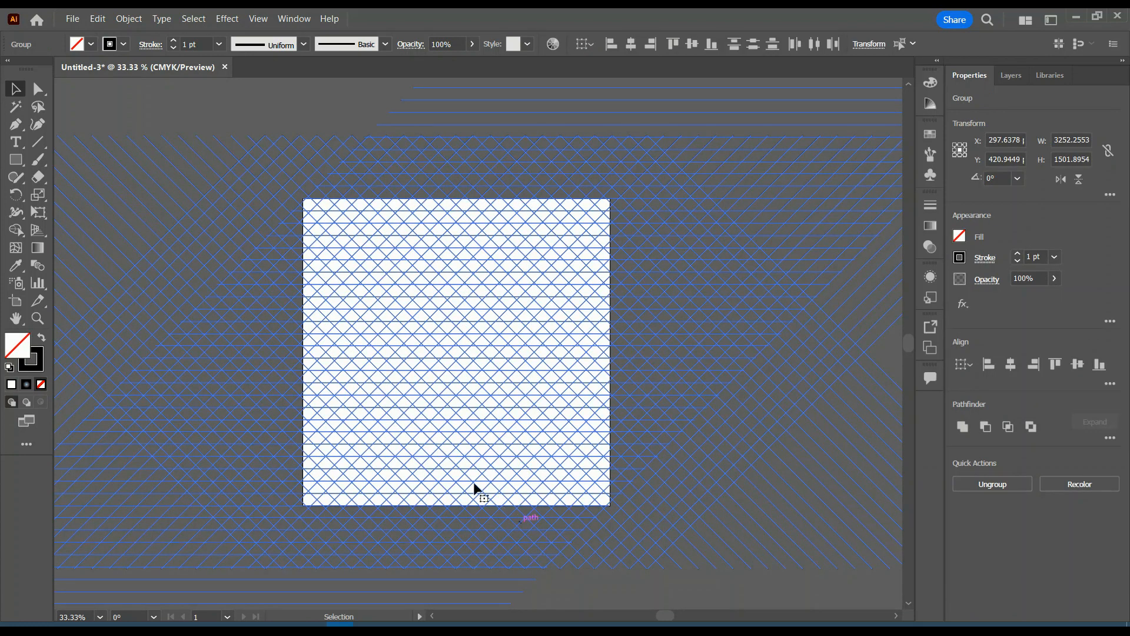
click(16, 231)
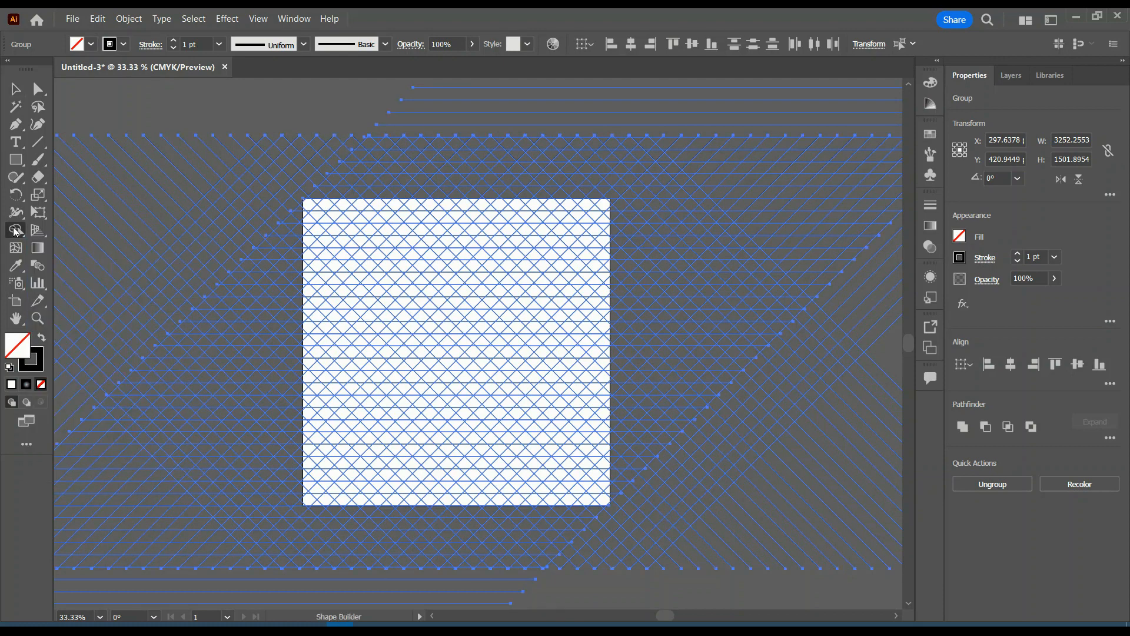
scroll(449, 326, up, 2)
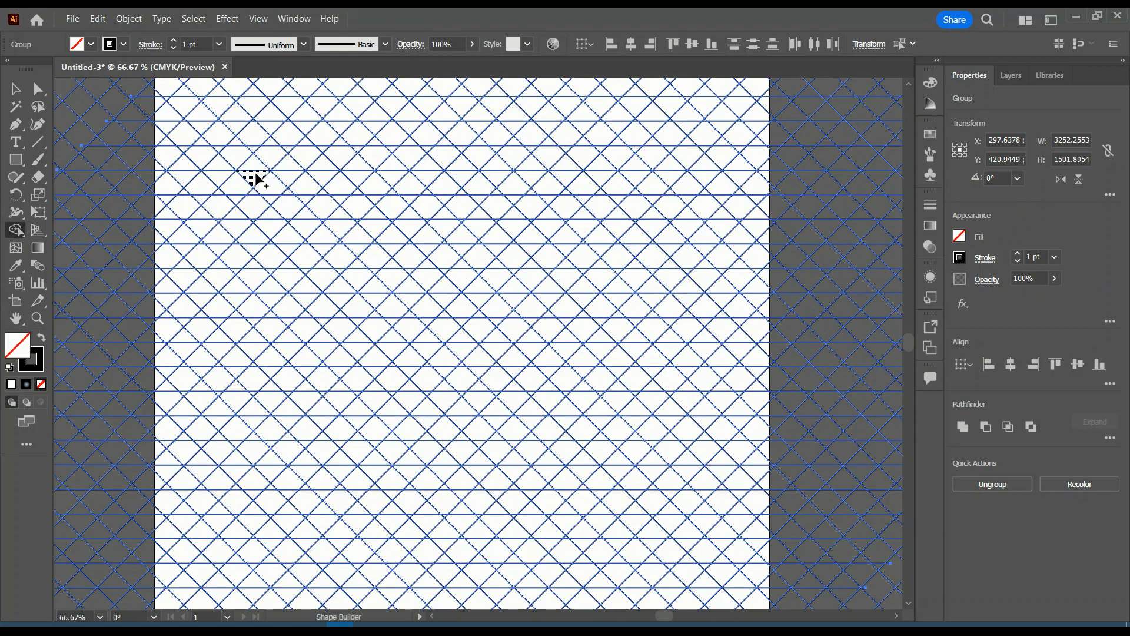
scroll(254, 183, up, 2)
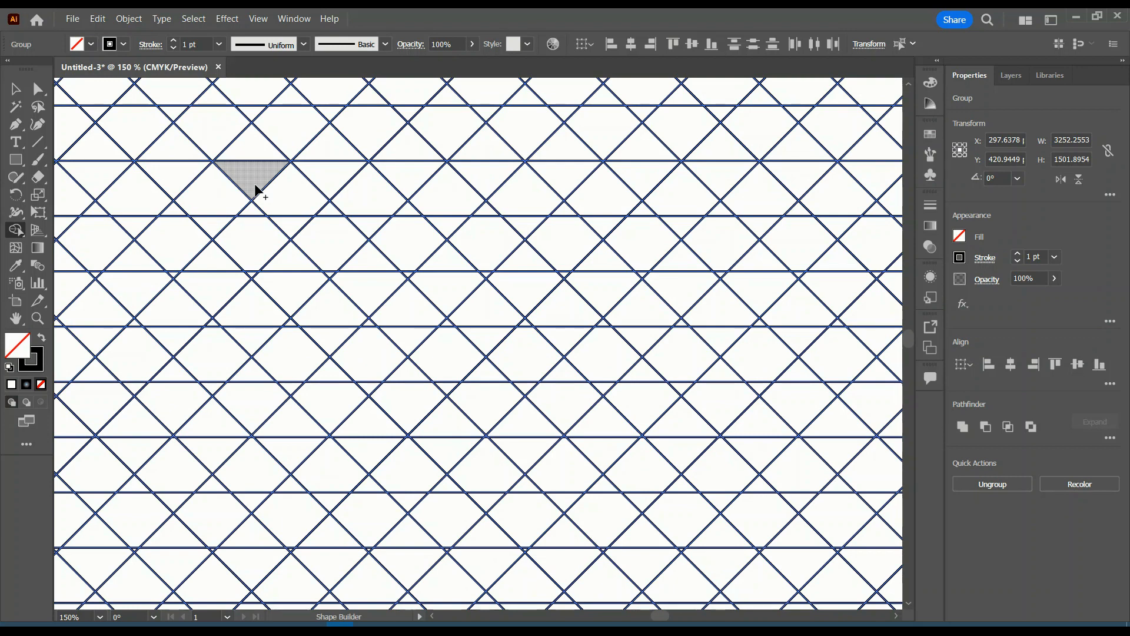
mouse_move(253, 186)
mouse_down()
mouse_move(392, 201)
mouse_move(333, 211)
mouse_move(408, 208)
mouse_move(409, 182)
mouse_move(485, 210)
mouse_move(474, 181)
mouse_move(561, 216)
mouse_up()
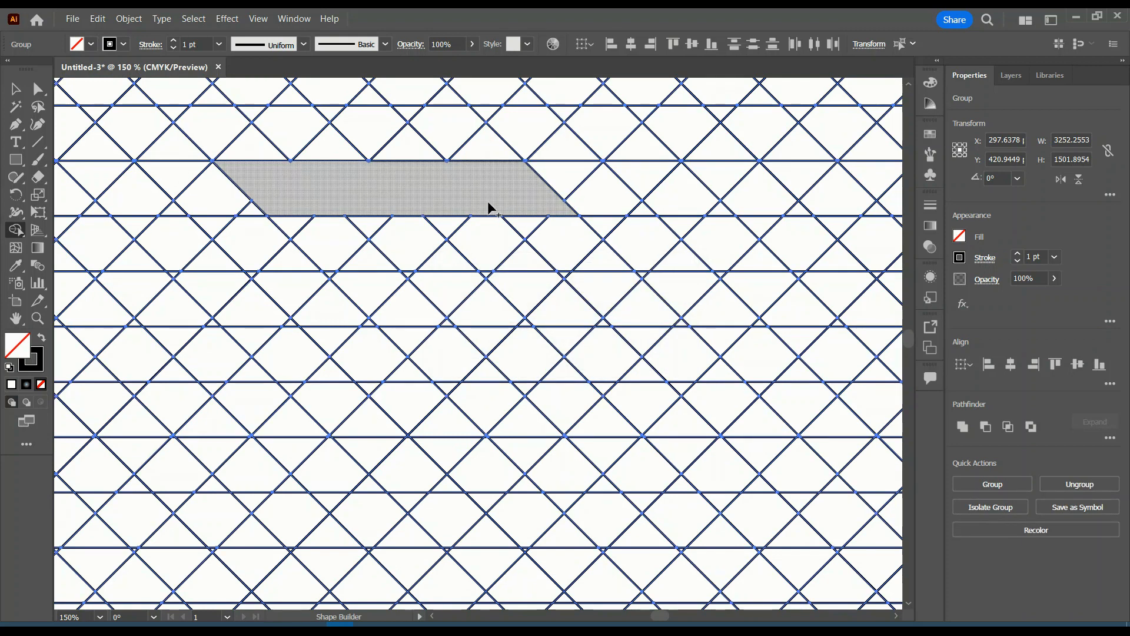
Step: Remove the stroke, set the fill to black, and fill the merged horizontal parallelogram with the Shape Builder tool
click(959, 257)
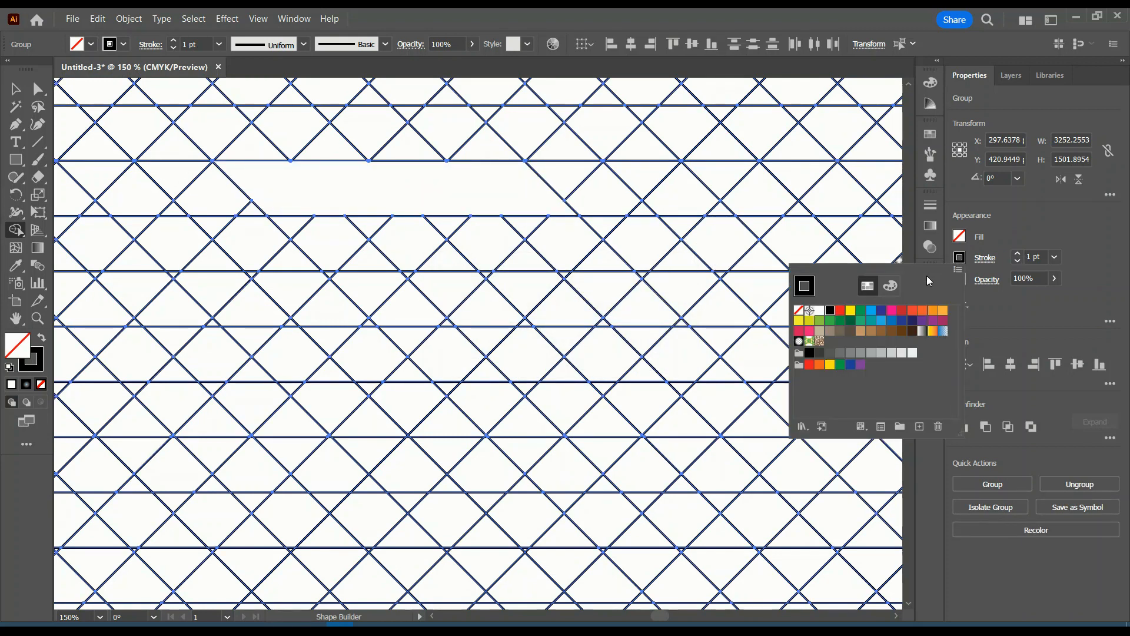
click(799, 310)
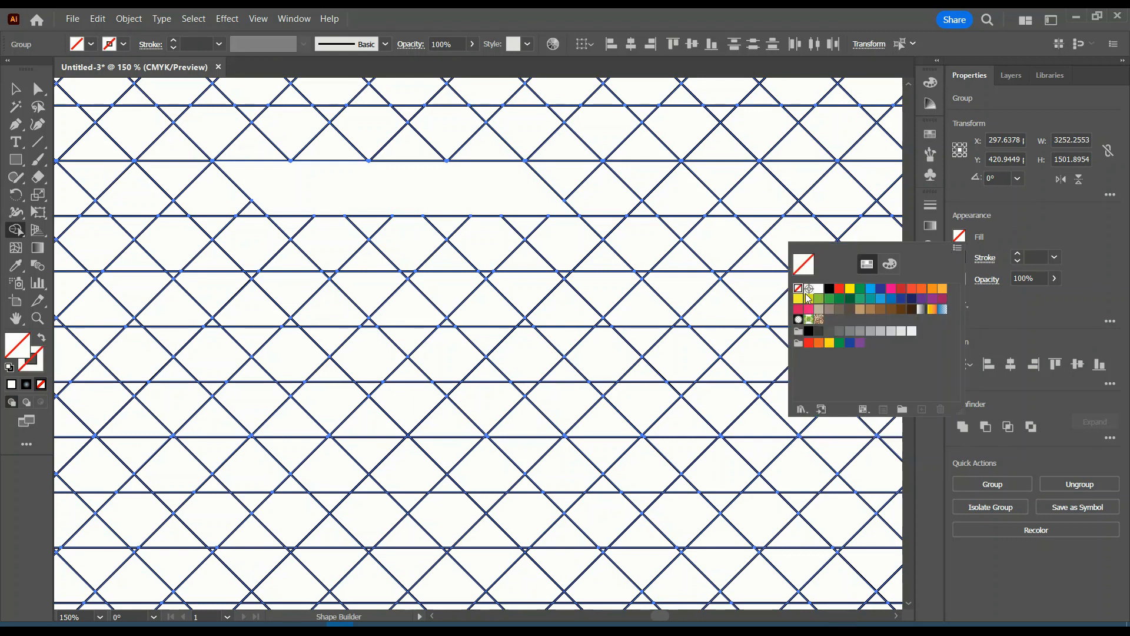
click(829, 289)
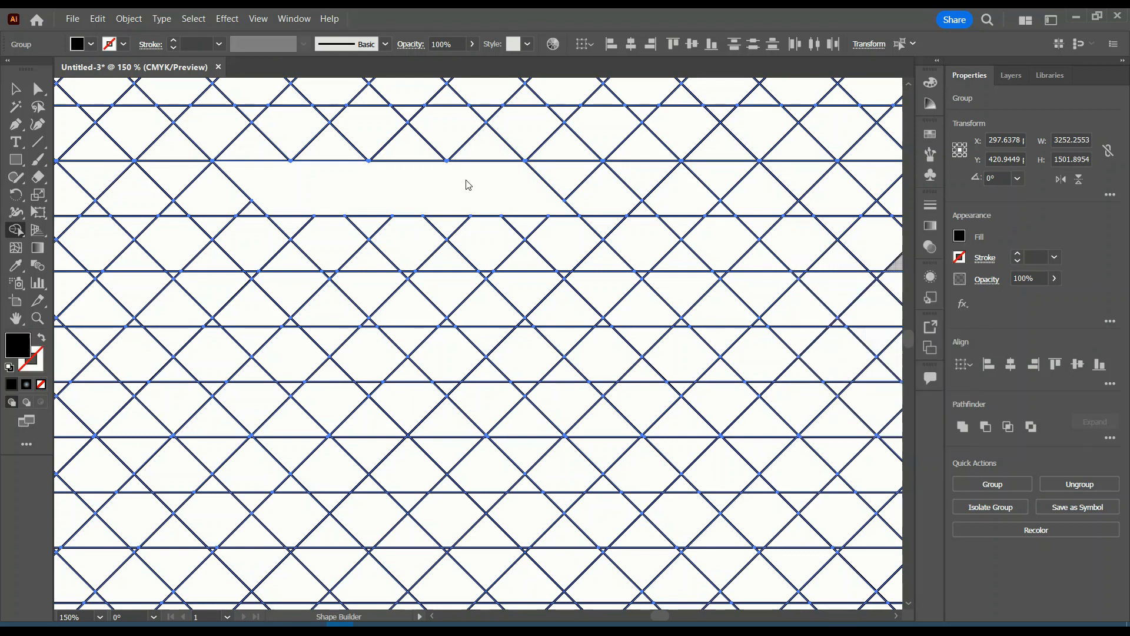
click(431, 193)
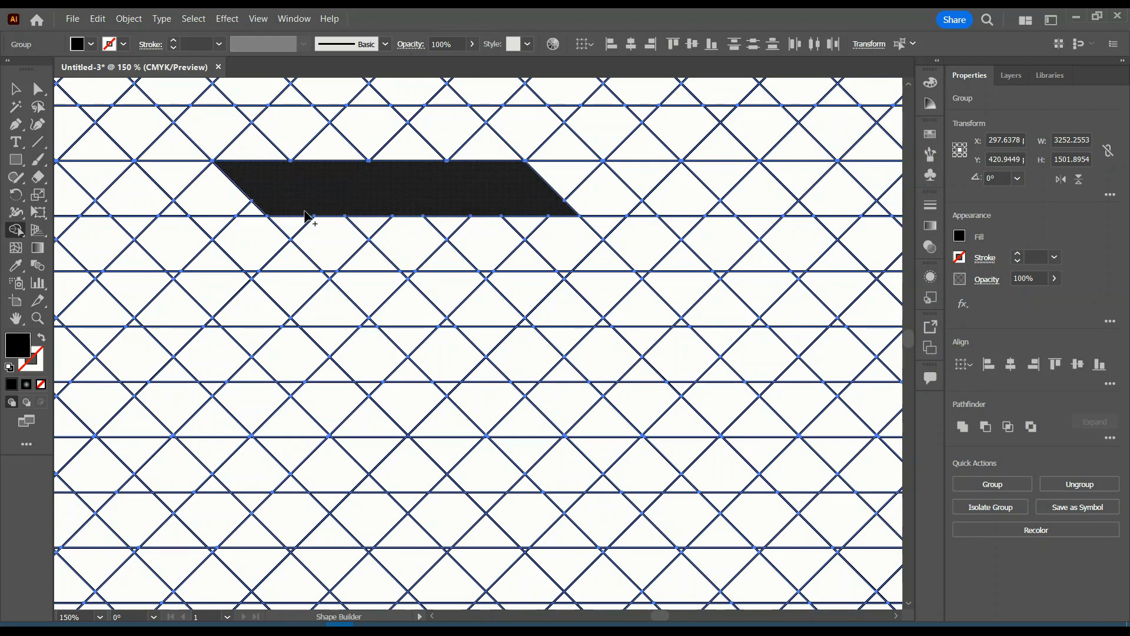
Step: Merge a diagonal band of grid cells running down-right from the left end of the black horizontal bar
mouse_move(297, 207)
mouse_down()
mouse_move(355, 274)
mouse_move(333, 273)
mouse_move(357, 260)
mouse_move(379, 269)
mouse_move(441, 328)
mouse_up()
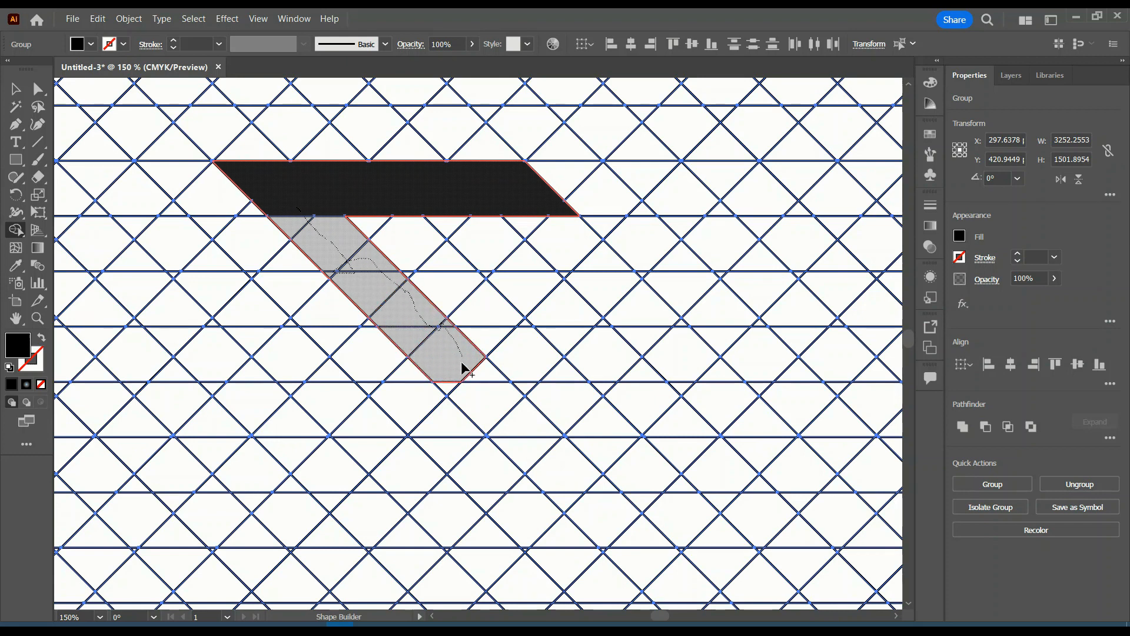
mouse_move(462, 365)
mouse_down()
mouse_move(451, 387)
mouse_move(476, 376)
mouse_up()
mouse_move(514, 433)
mouse_down()
mouse_move(582, 514)
mouse_move(595, 486)
mouse_move(627, 556)
mouse_up()
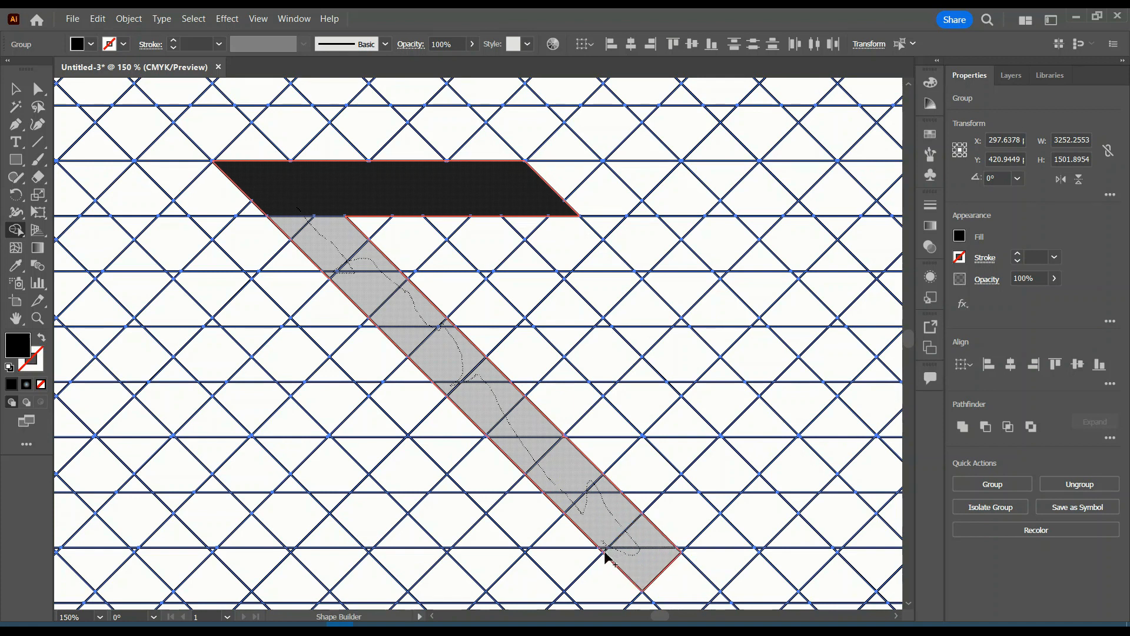
drag(660, 565, 669, 576)
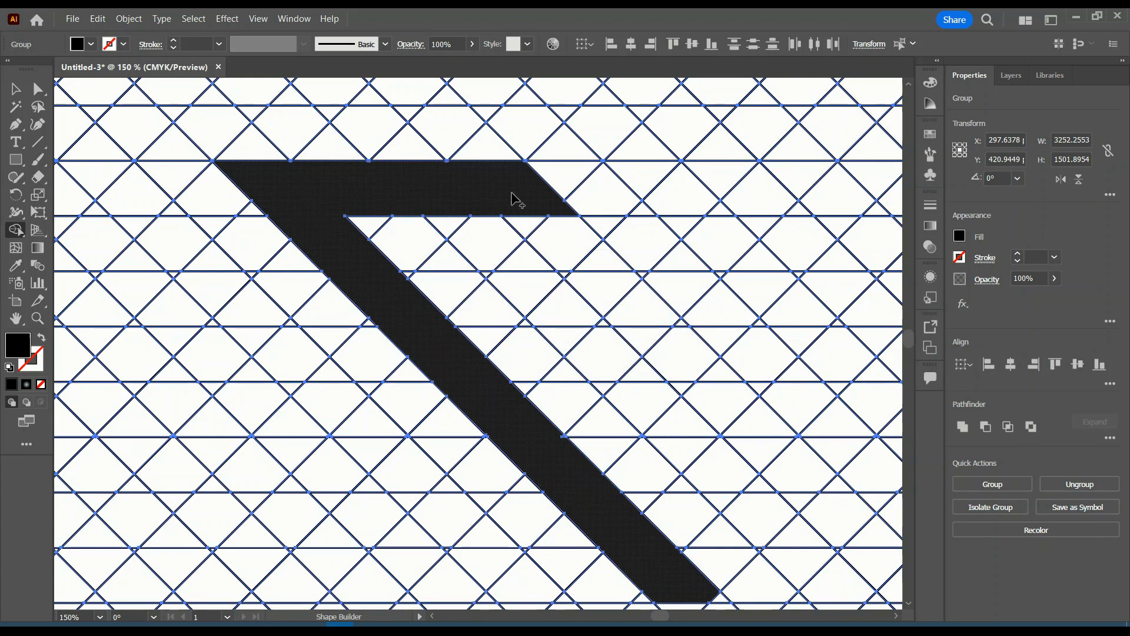
Step: Merge a second, parallel diagonal band of cells running down-right from the right end of the horizontal bar
mouse_move(512, 196)
mouse_down()
mouse_move(558, 248)
mouse_move(592, 263)
mouse_move(576, 284)
mouse_move(566, 277)
mouse_move(642, 315)
mouse_move(658, 344)
mouse_move(678, 325)
mouse_move(698, 368)
mouse_move(683, 393)
mouse_move(729, 376)
mouse_move(732, 399)
mouse_move(797, 466)
mouse_move(820, 512)
mouse_move(834, 491)
mouse_up()
mouse_move(852, 533)
mouse_down()
mouse_move(858, 550)
mouse_move(841, 550)
mouse_up()
drag(821, 499, 823, 501)
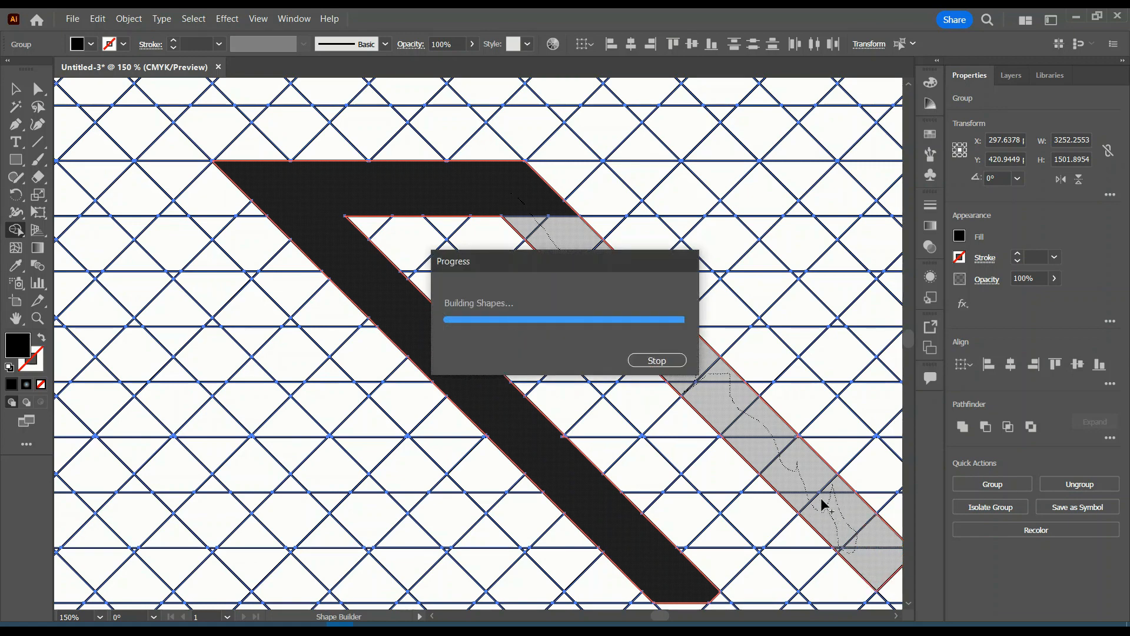
Step: Extend the left diagonal band further down-right with more cells, ending it on a horizontal grid line
scroll(449, 308, down, 3)
alt+scroll(358, 246, down, 1)
alt+scroll(360, 251, down, 3)
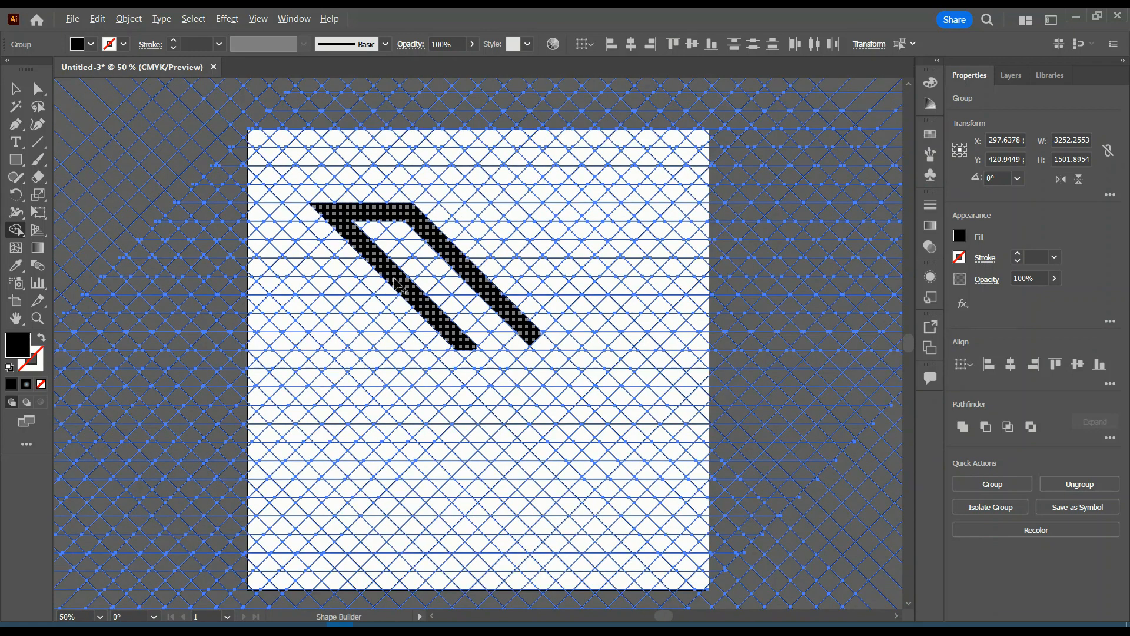
alt+scroll(633, 405, up, 1)
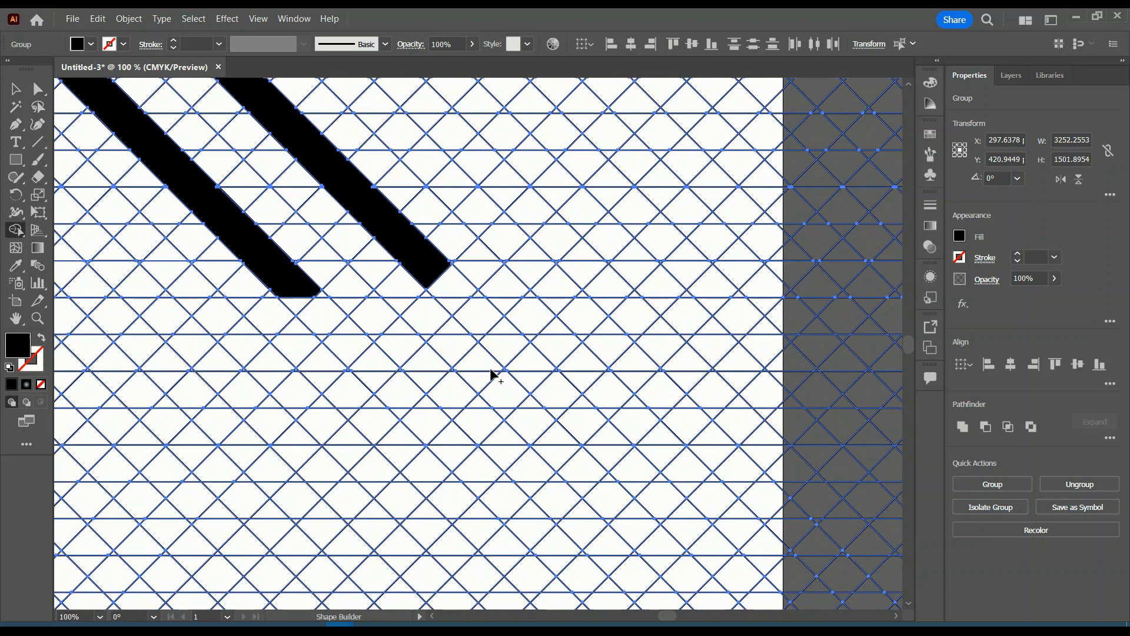
mouse_move(281, 283)
mouse_down()
mouse_move(296, 305)
mouse_move(320, 295)
mouse_move(325, 337)
mouse_move(341, 327)
mouse_move(363, 368)
mouse_move(402, 393)
mouse_move(399, 369)
mouse_move(426, 416)
mouse_move(401, 406)
mouse_move(438, 431)
mouse_move(483, 493)
mouse_move(496, 479)
mouse_move(527, 520)
mouse_move(505, 517)
mouse_move(539, 547)
mouse_move(576, 550)
mouse_up()
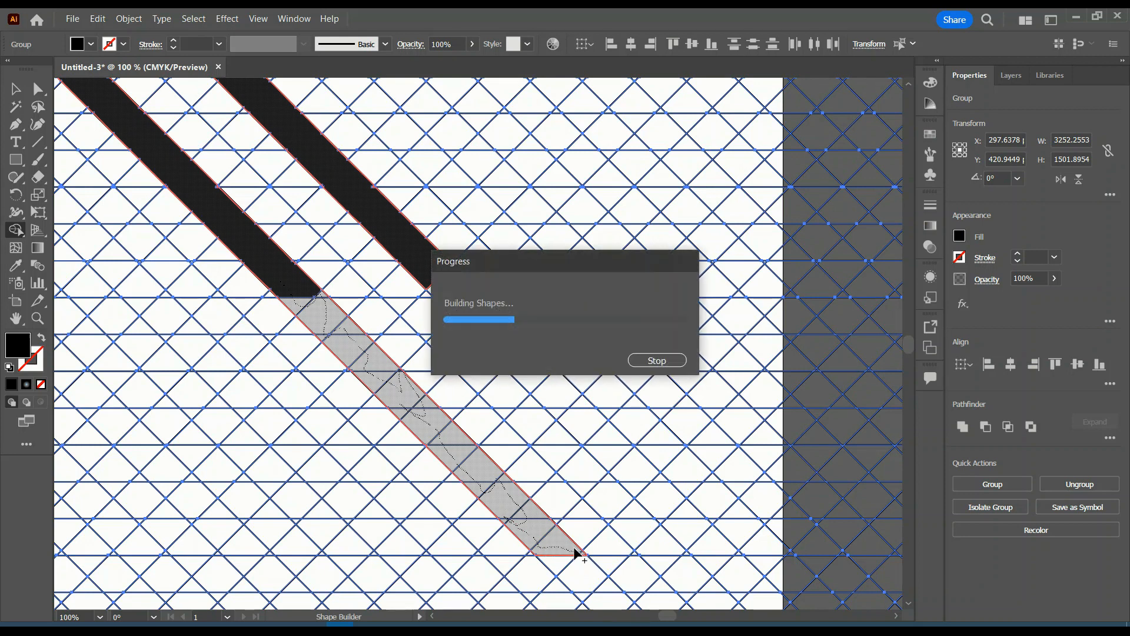
scroll(533, 514, down, 2)
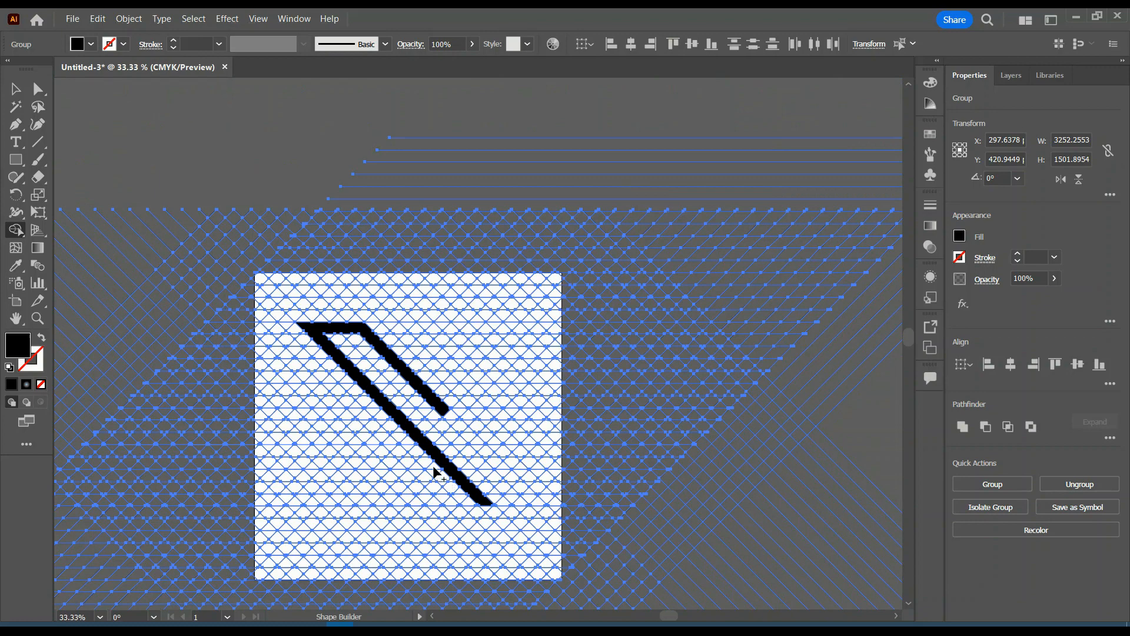
scroll(442, 468, up, 2)
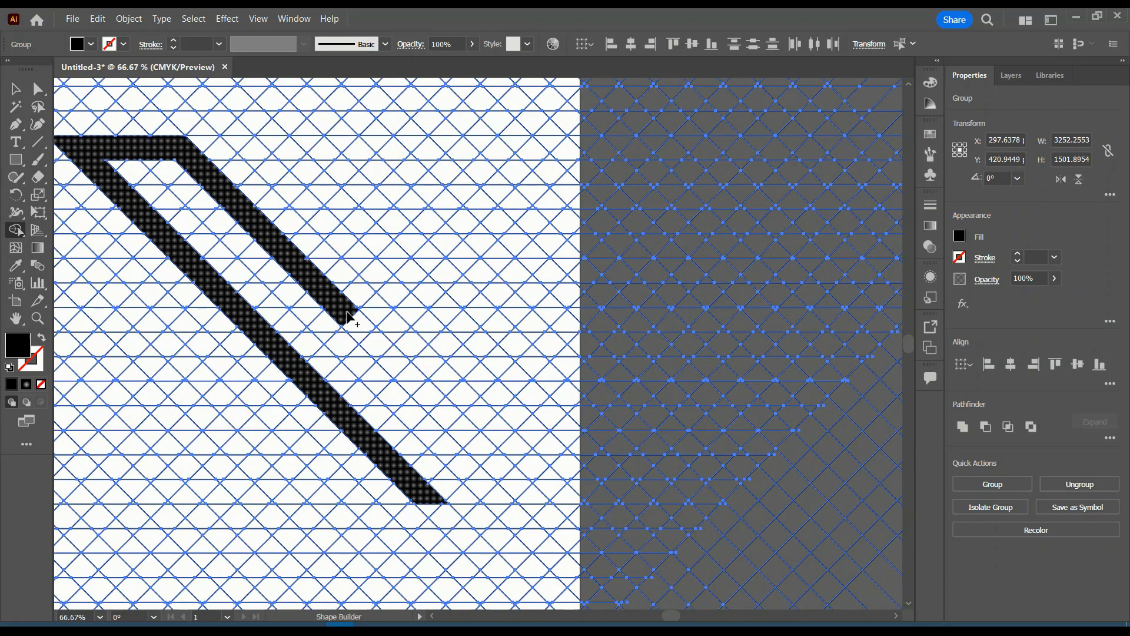
mouse_move(345, 315)
mouse_down()
mouse_move(386, 328)
mouse_move(390, 389)
mouse_move(408, 374)
mouse_move(427, 384)
mouse_move(448, 436)
mouse_move(477, 459)
mouse_move(500, 440)
mouse_up()
scroll(371, 333, up, 2)
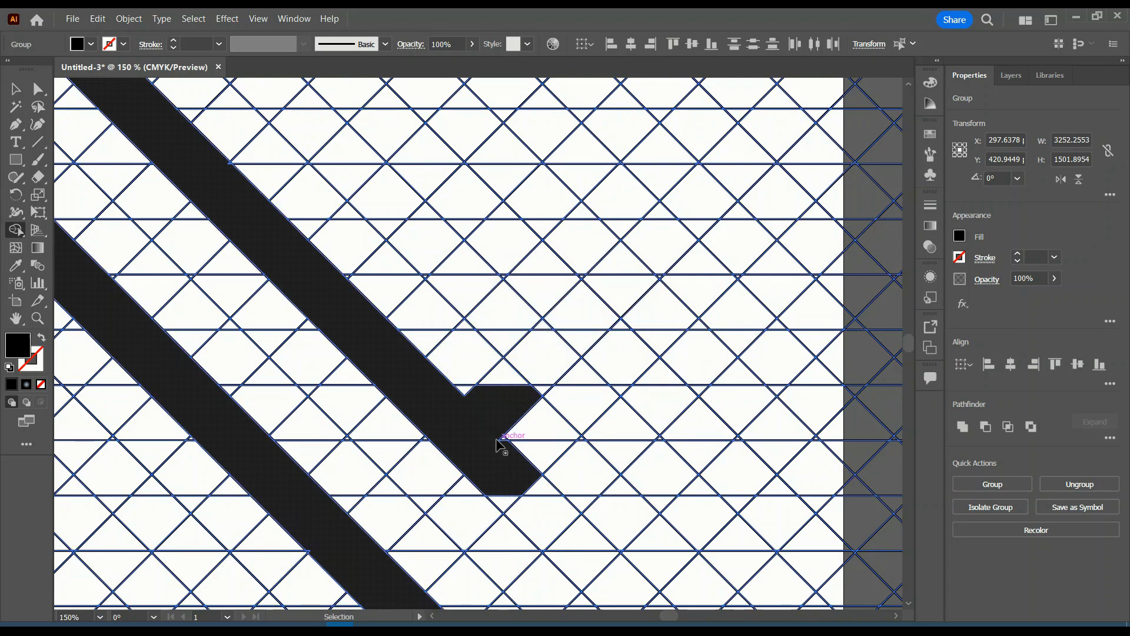
key(ctrl+z)
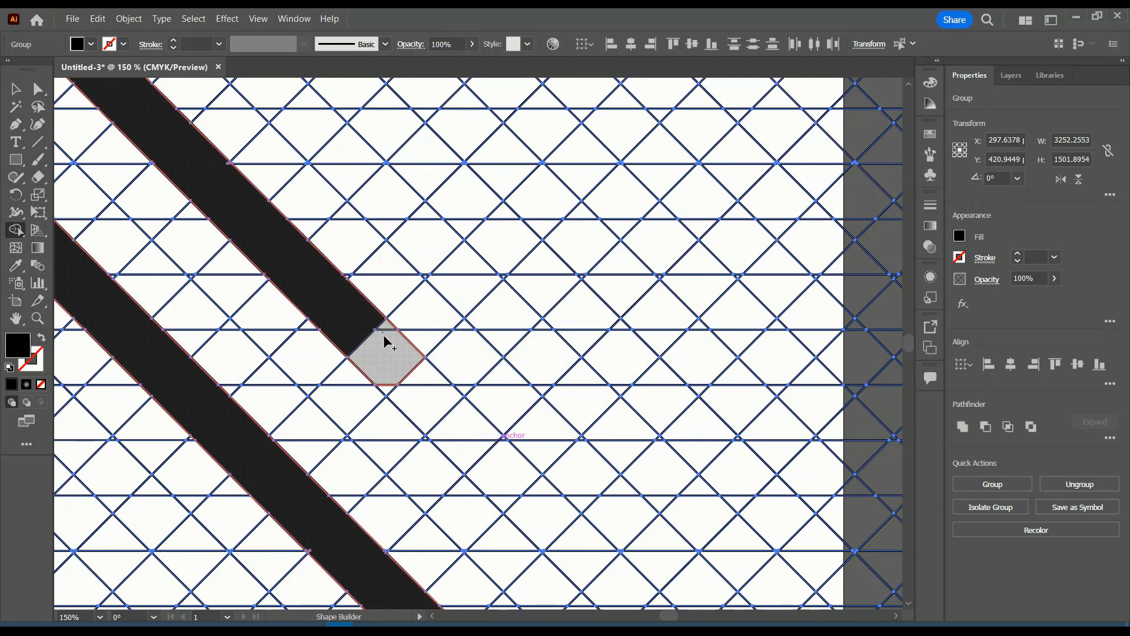
Step: Extend the right diagonal band down-right with more cells, keeping it parallel to the left band
mouse_move(390, 391)
mouse_down()
mouse_move(509, 495)
mouse_move(493, 456)
mouse_move(503, 438)
mouse_move(527, 490)
mouse_move(508, 509)
mouse_up()
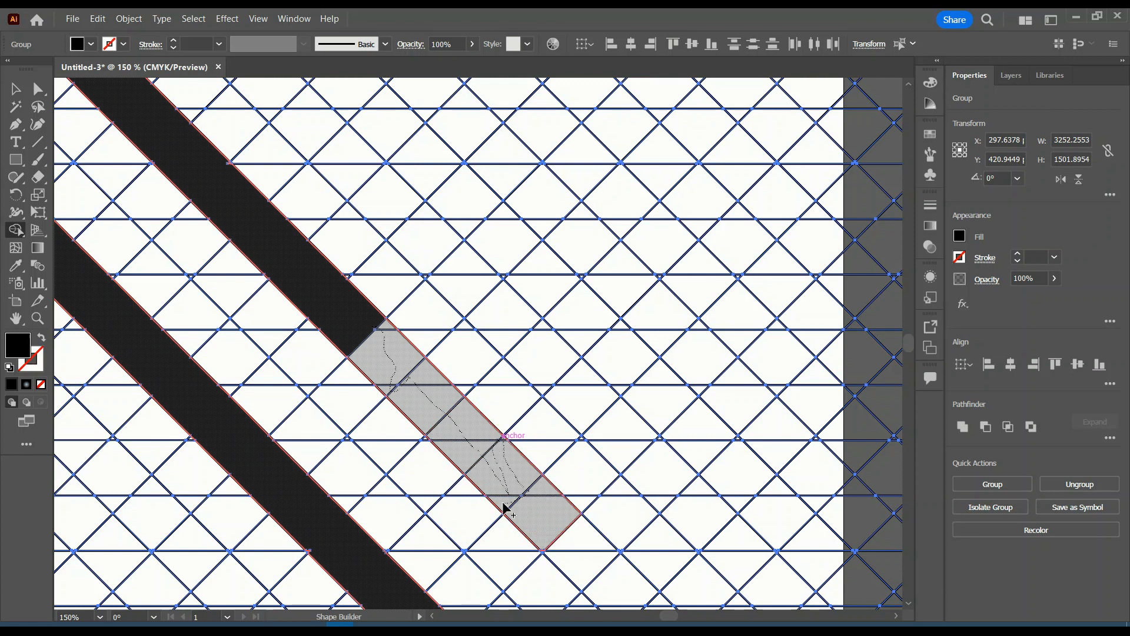
drag(563, 542, 599, 564)
Step: Continue the right band downward and join it to the left band's lower end with a horizontal bar ending in a pointed corner
scroll(460, 398, down, 3)
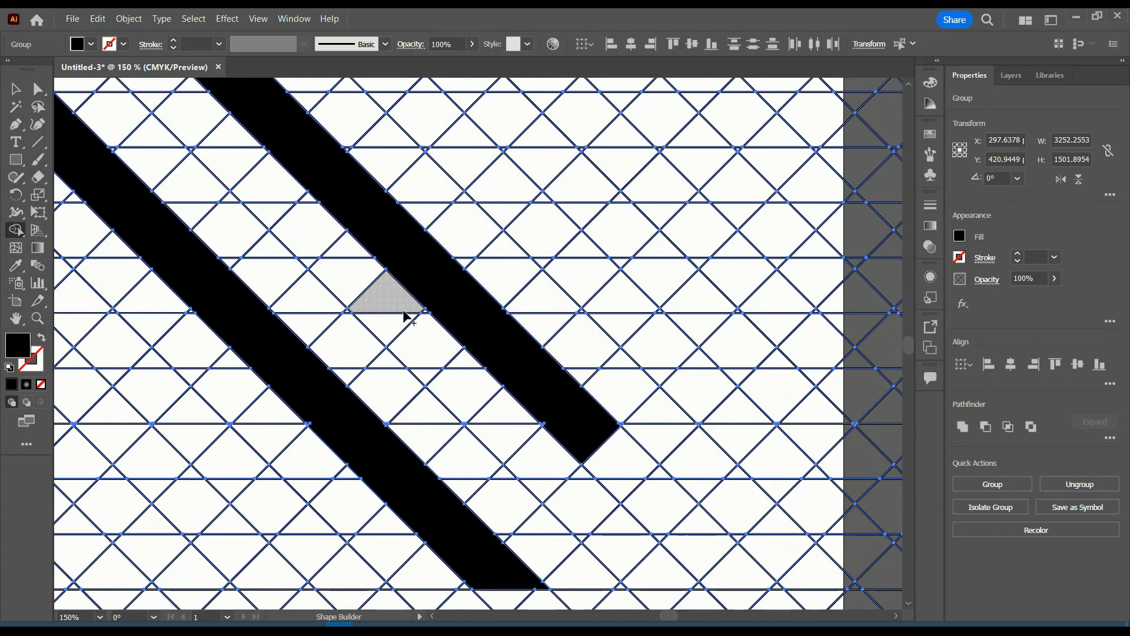
scroll(404, 316, down, 3)
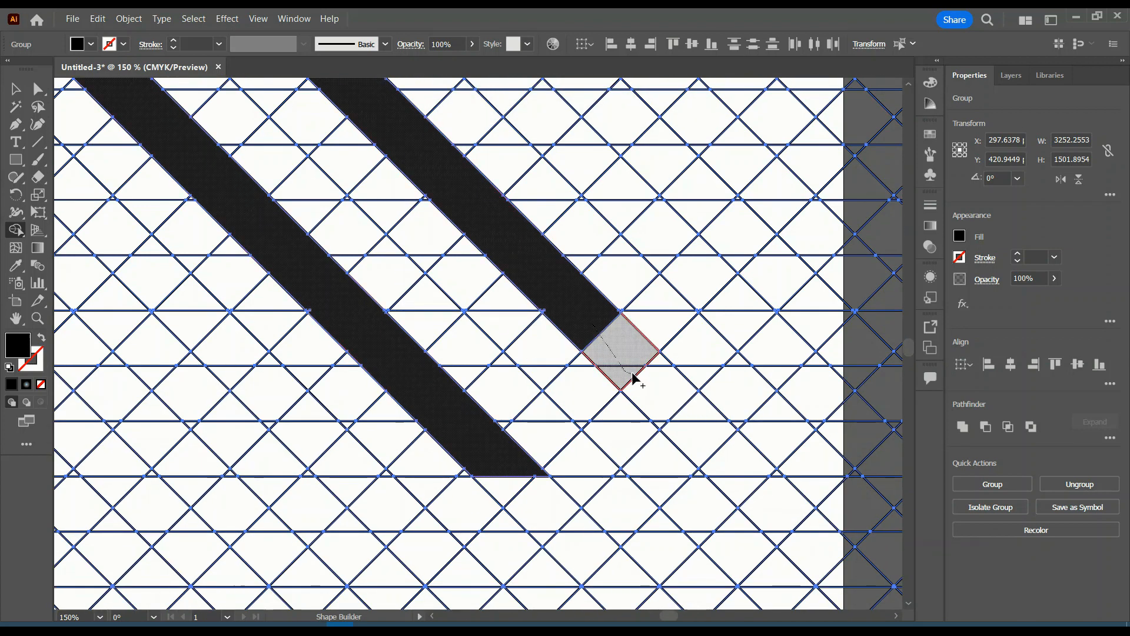
mouse_move(635, 380)
mouse_down()
mouse_move(658, 374)
mouse_move(661, 427)
mouse_move(680, 407)
mouse_move(694, 411)
mouse_move(707, 434)
mouse_move(694, 461)
mouse_move(510, 432)
mouse_move(590, 442)
mouse_move(627, 466)
mouse_up()
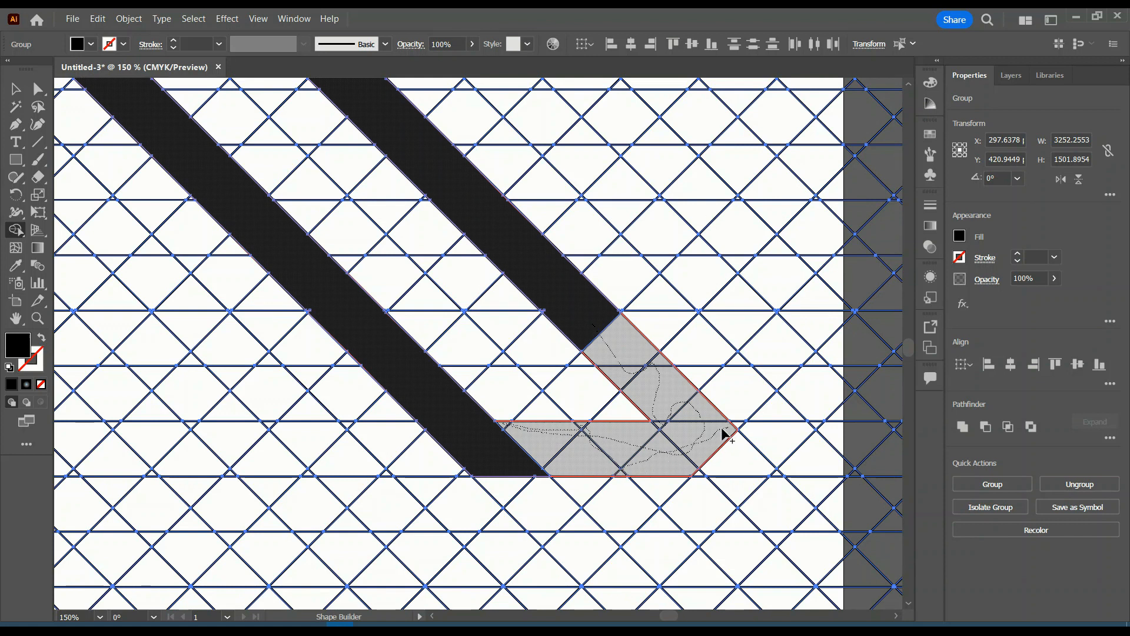
drag(726, 434, 714, 435)
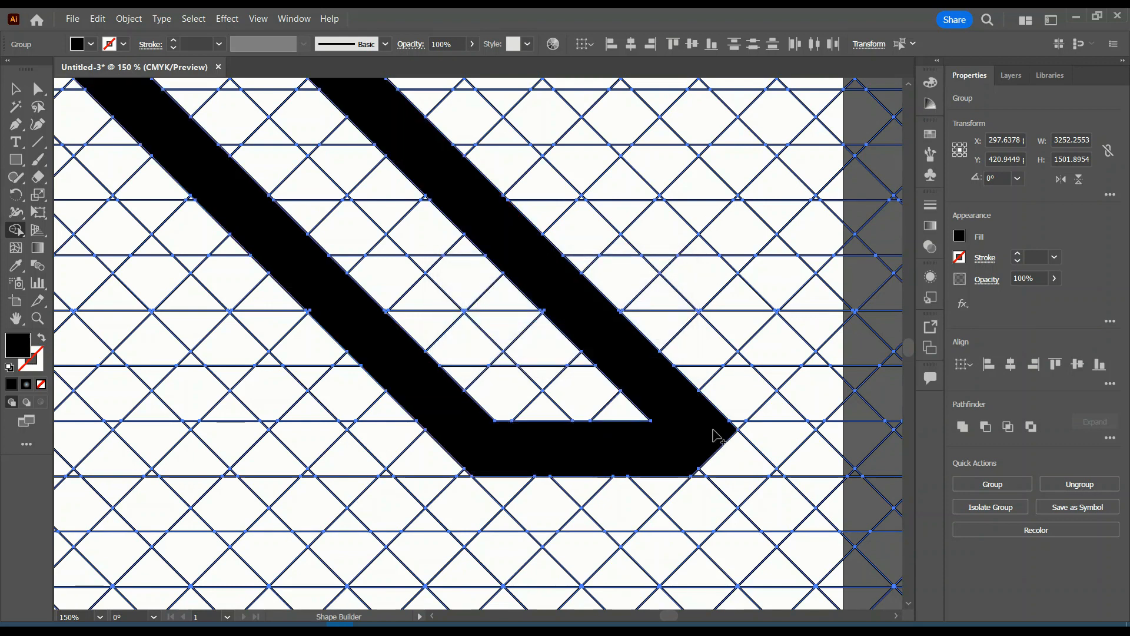
mouse_move(699, 432)
mouse_down()
mouse_move(776, 474)
mouse_move(701, 471)
mouse_up()
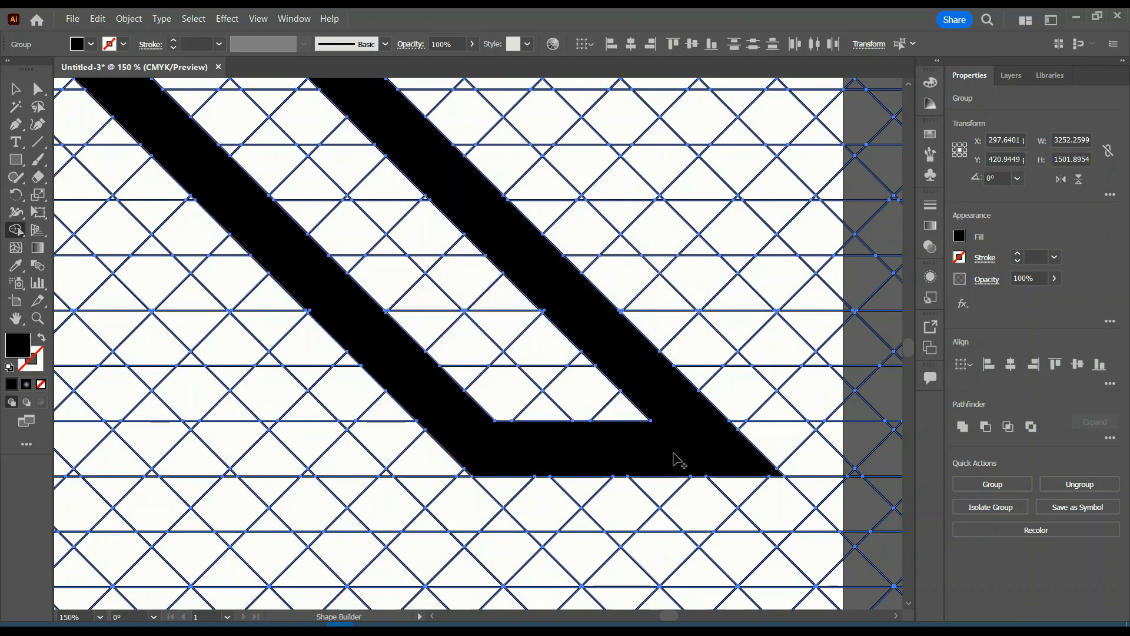
Step: Merge a diagonal arm of cells running up-right from the middle of the right band to the top bar's level
scroll(604, 494, down, 3)
scroll(529, 430, down, 1)
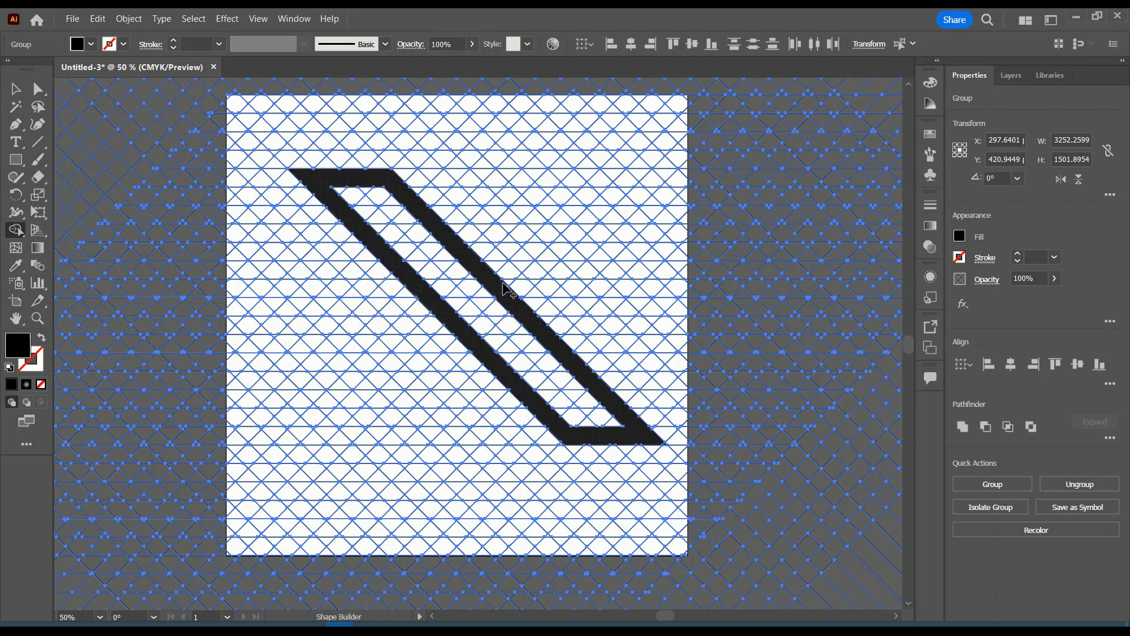
drag(504, 285, 613, 177)
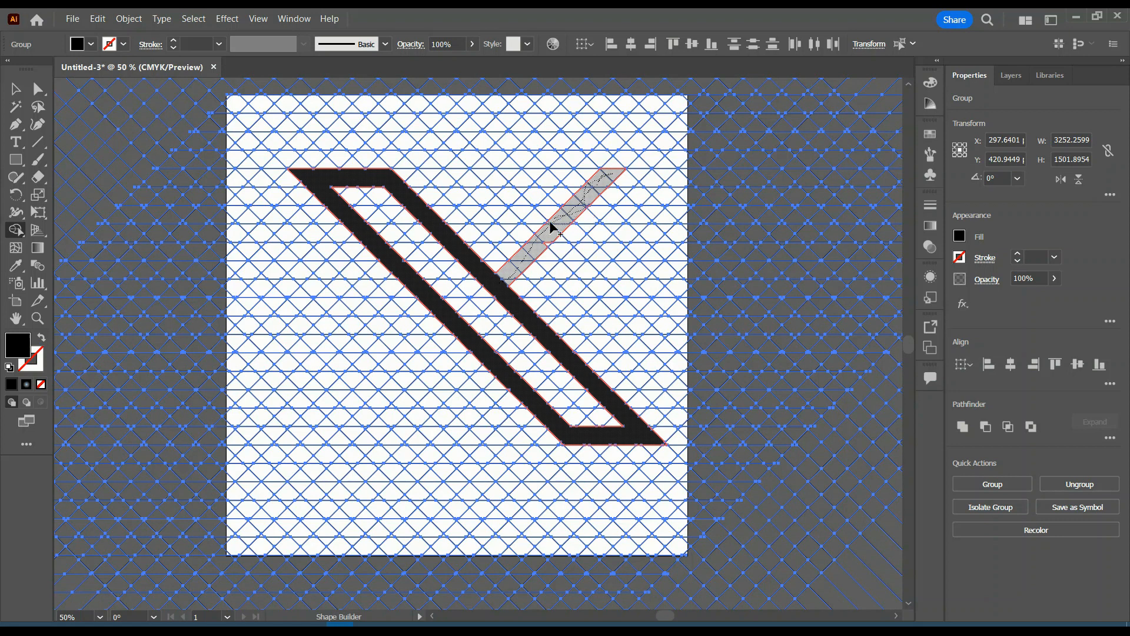
drag(552, 226, 550, 228)
Step: Fill the small notch along the lower edge of the upper-right arm by merging its missing cell
scroll(605, 195, up, 1)
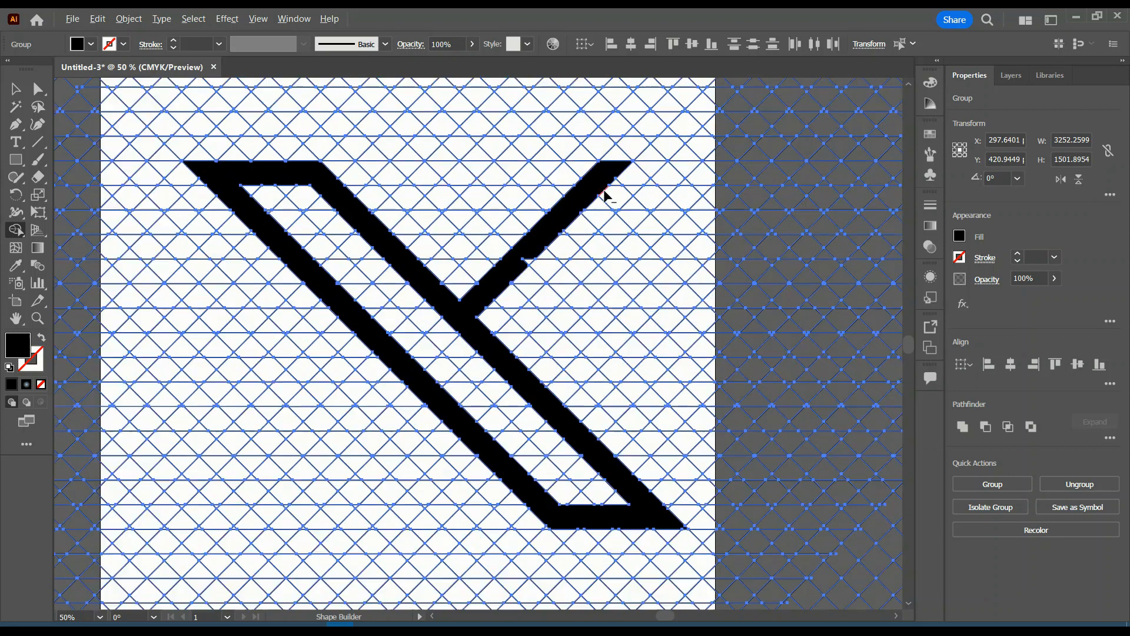
scroll(605, 194, up, 2)
scroll(379, 392, down, 1)
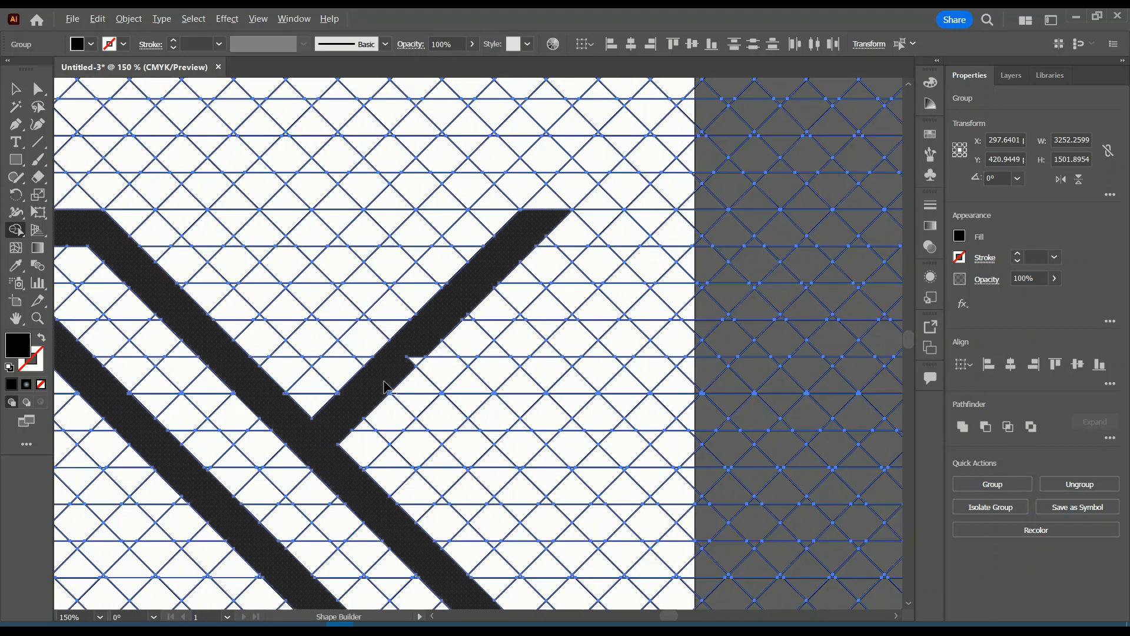
drag(384, 386, 420, 354)
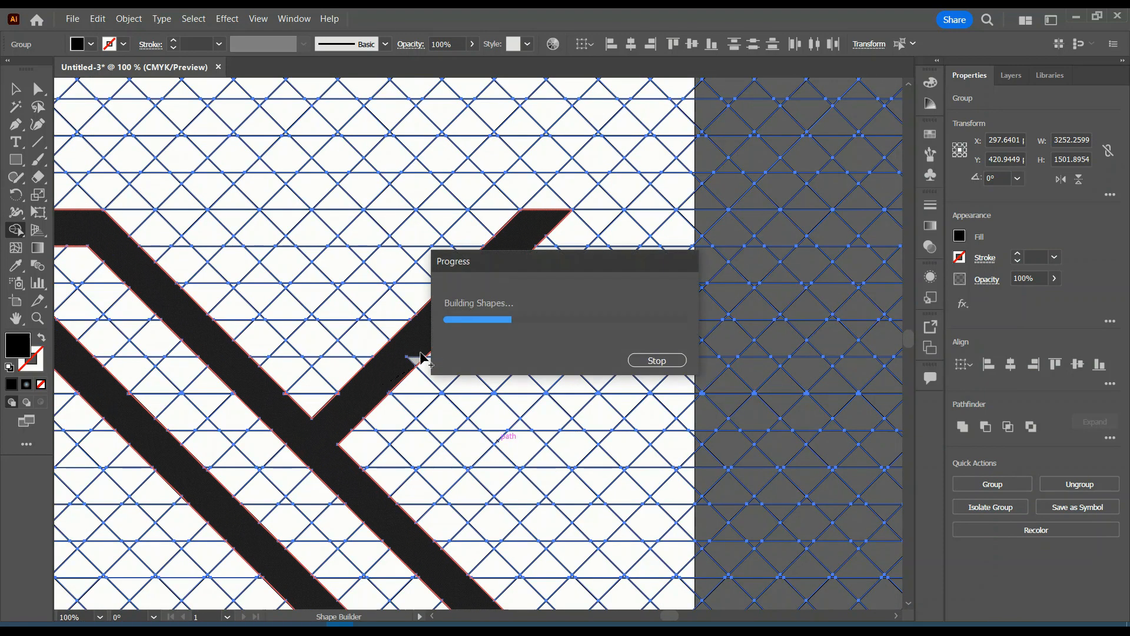
scroll(421, 352, up, 2)
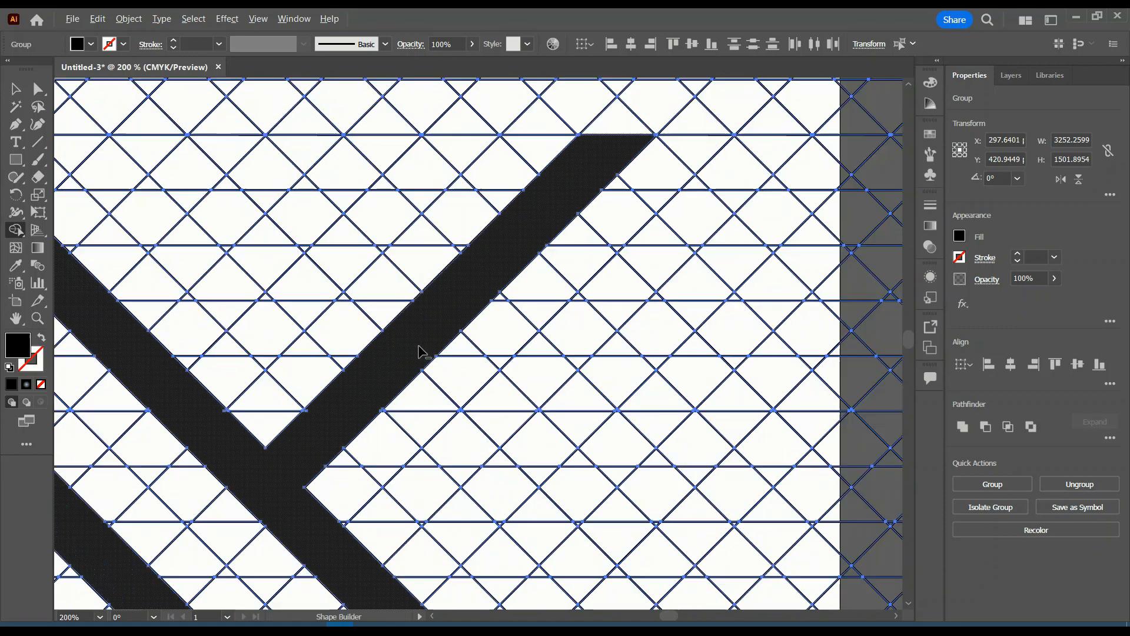
Step: Merge a diagonal arm of cells running down-left from the middle of the left band to the bottom bar's level, including its pointed tip
scroll(420, 352, down, 4)
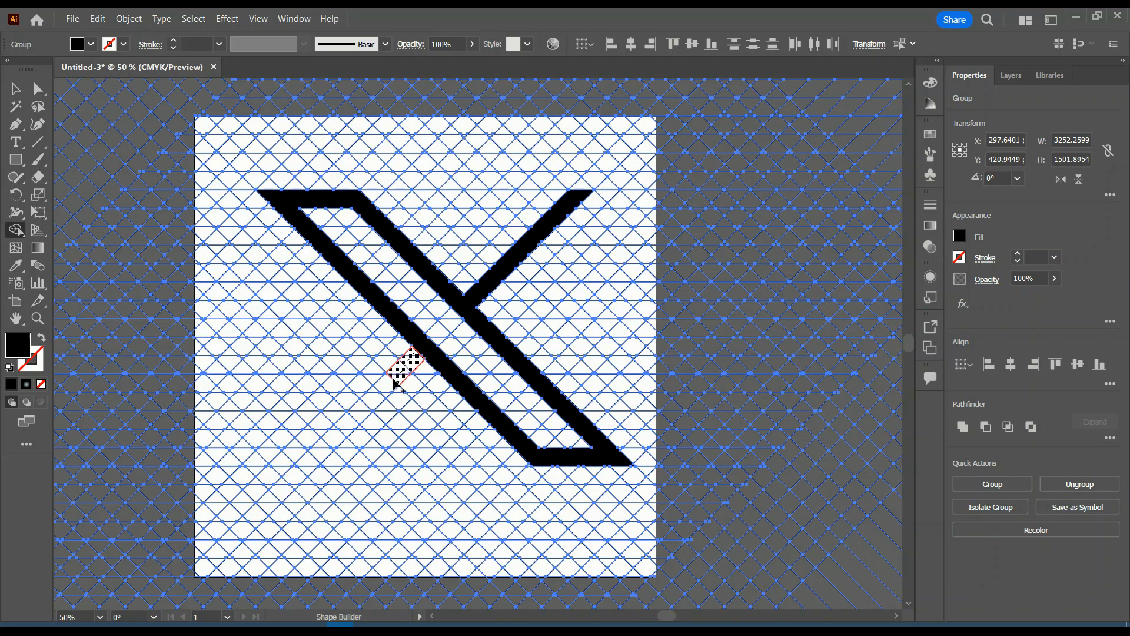
drag(393, 382, 308, 465)
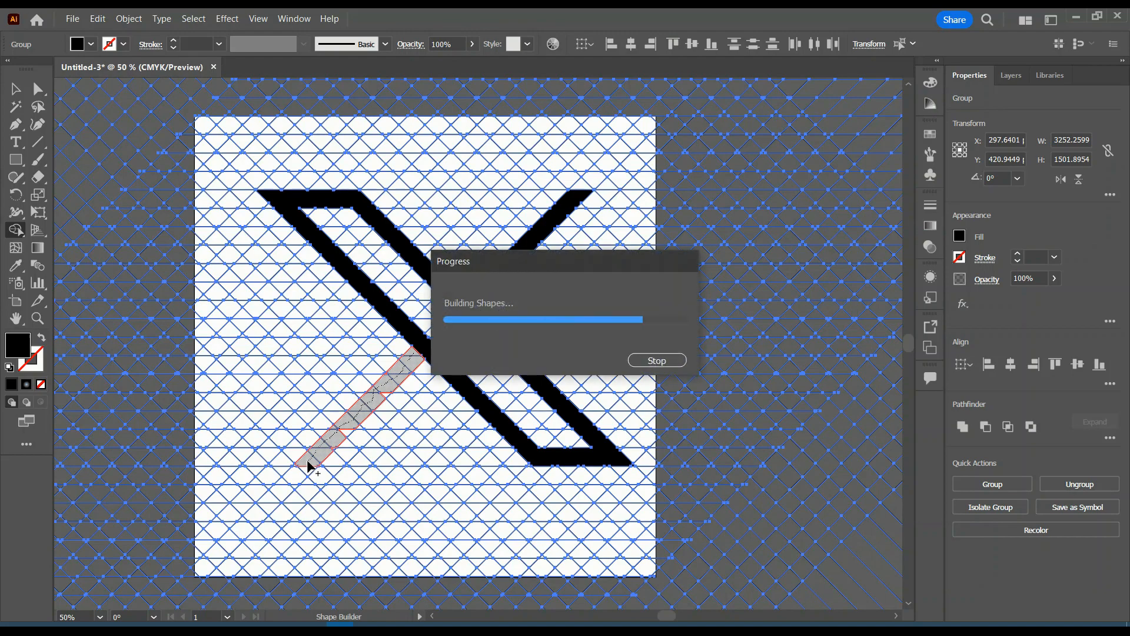
scroll(308, 465, down, 1)
scroll(308, 465, up, 8)
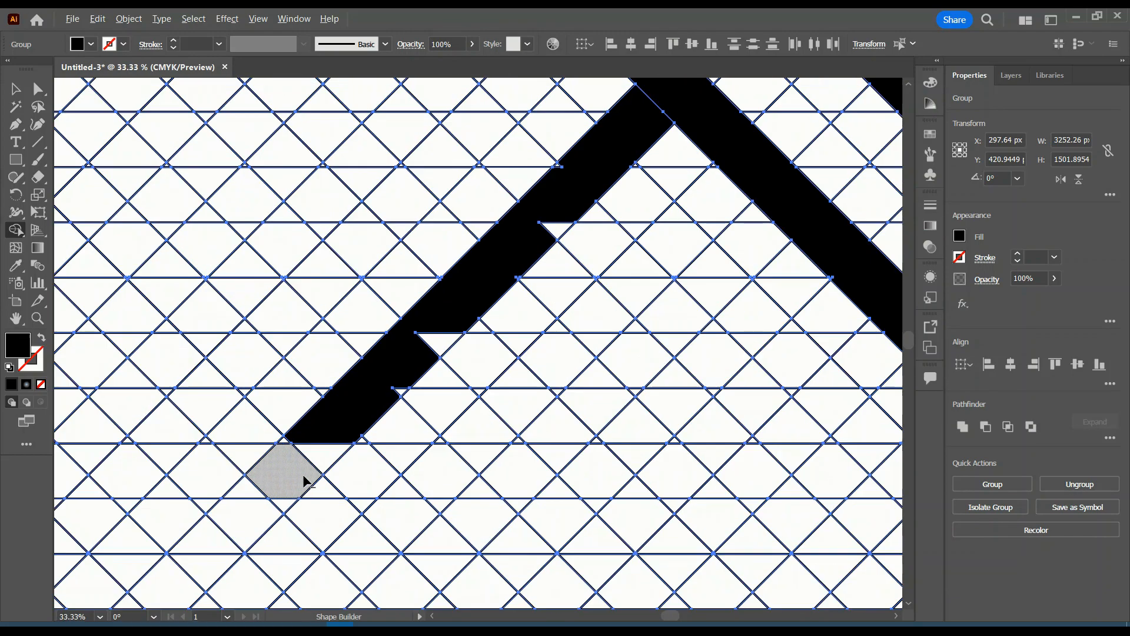
drag(262, 398, 230, 393)
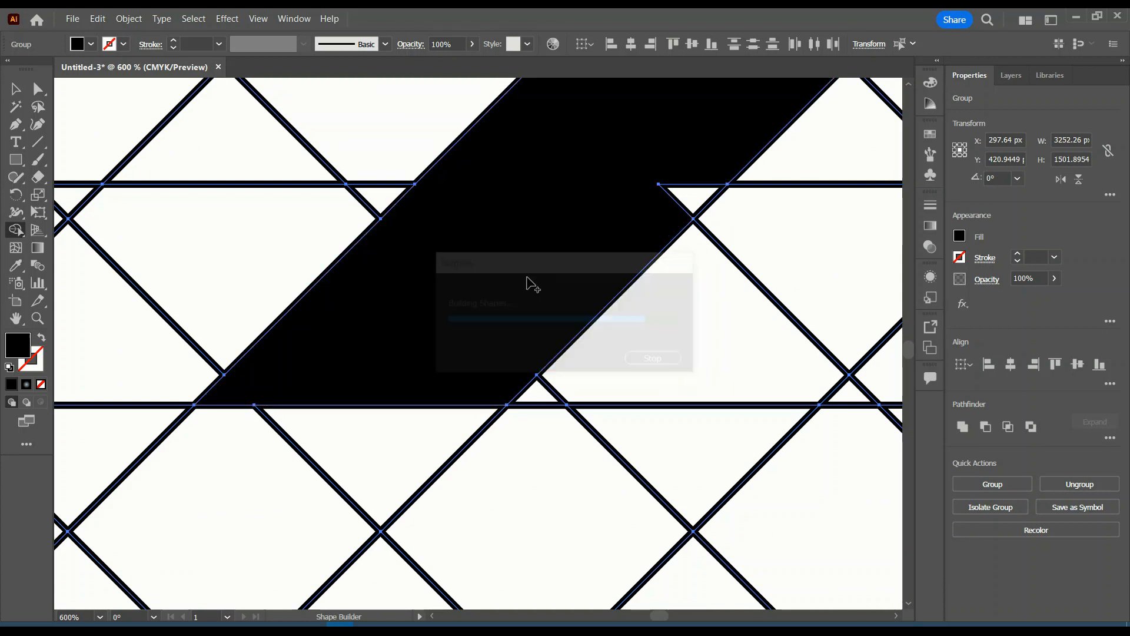
Step: Fill the small notches along the lower edge of the lower-left arm by merging the leftover cells into it
drag(681, 186, 662, 189)
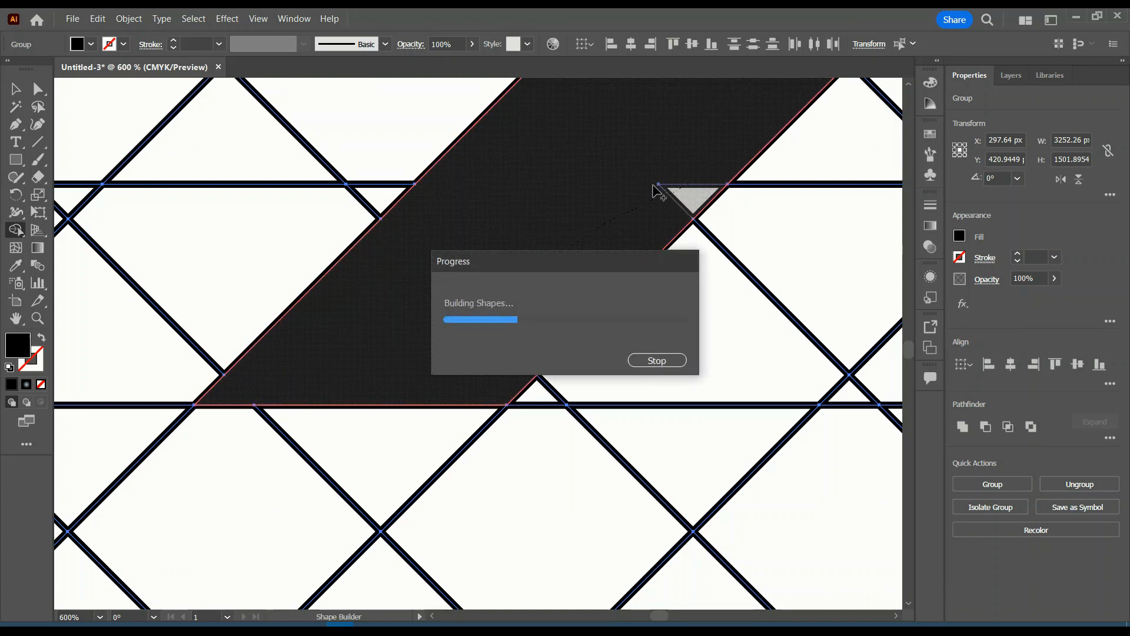
scroll(430, 371, down, 4)
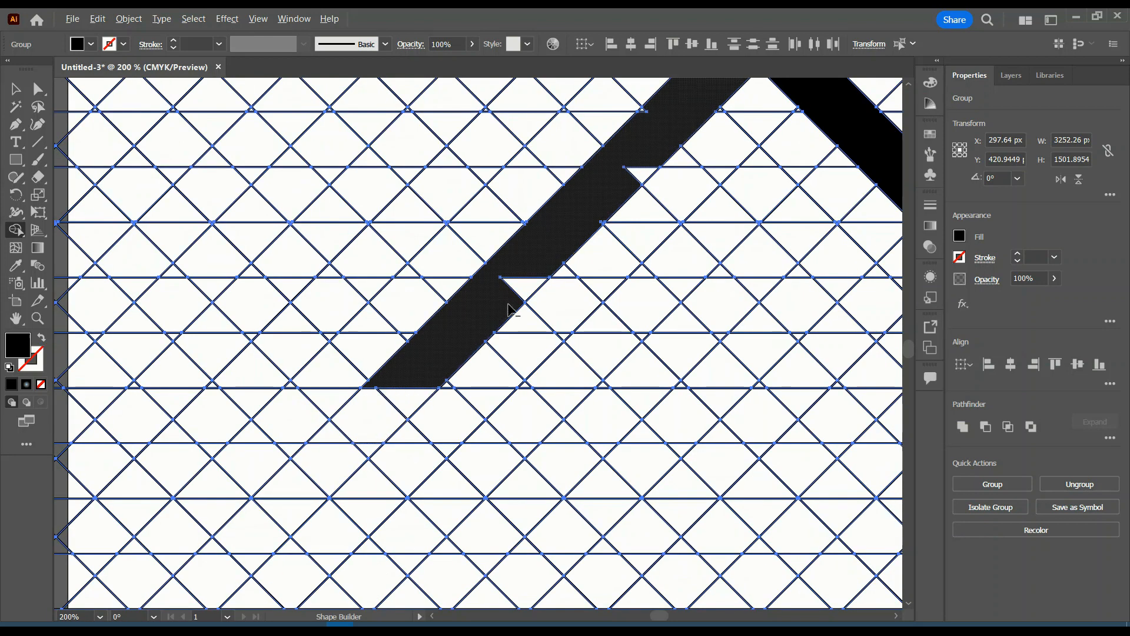
scroll(518, 294, up, 2)
mouse_move(512, 301)
mouse_down()
mouse_move(560, 252)
mouse_move(547, 257)
mouse_up()
scroll(547, 256, down, 3)
scroll(606, 227, up, 3)
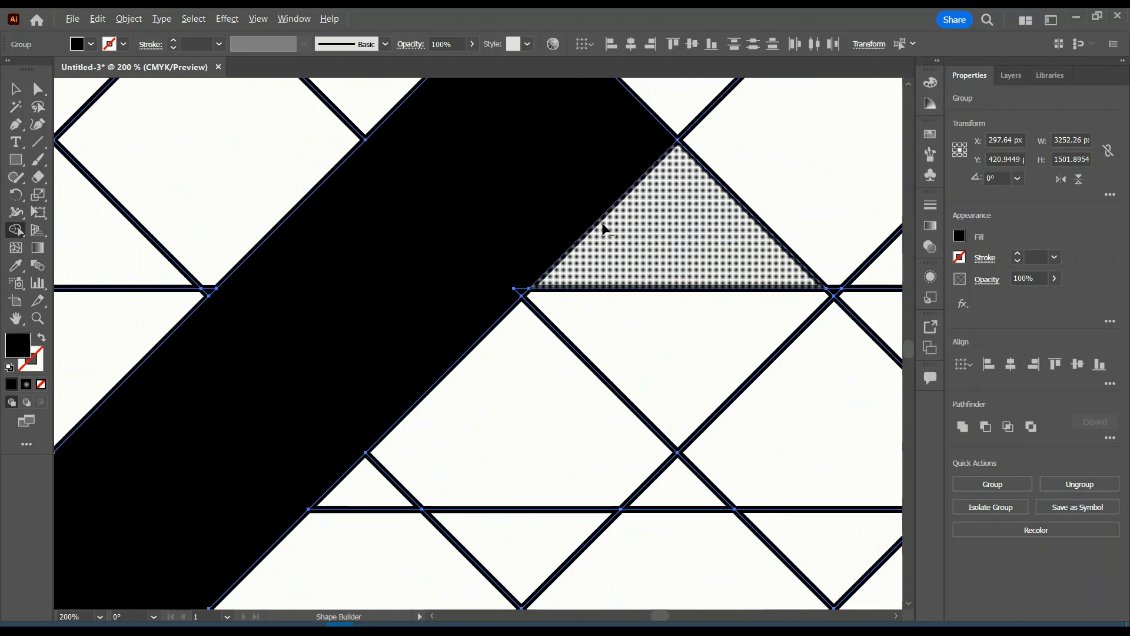
scroll(501, 303, up, 2)
drag(501, 303, 589, 189)
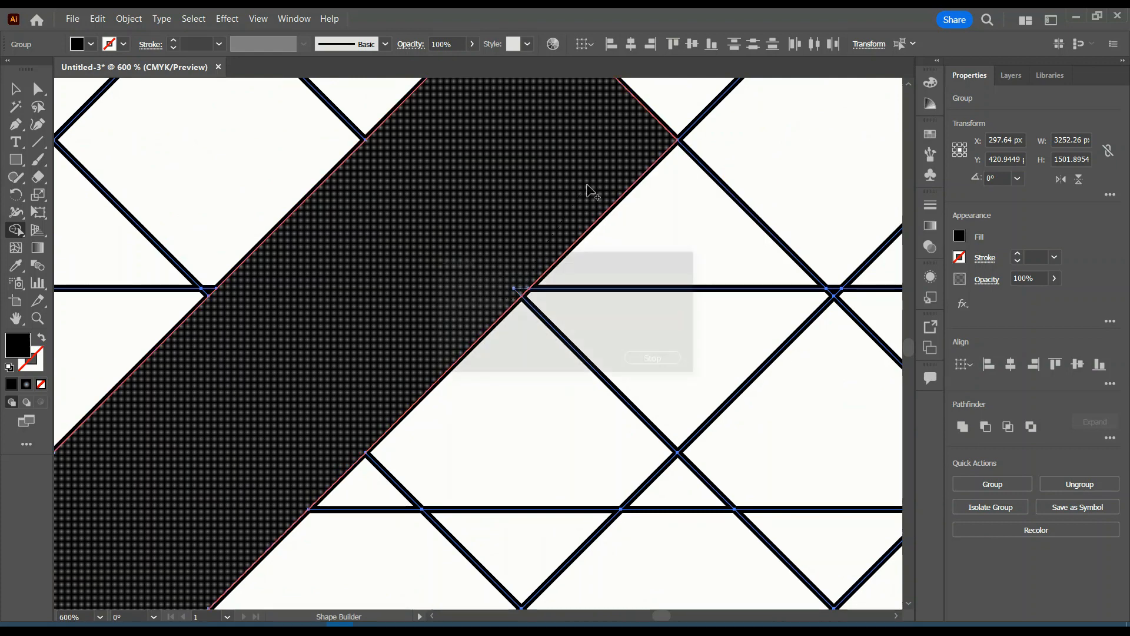
Step: Merge the lower-left arm with the left diagonal band, filling the remaining notch along the arm's lower edge
scroll(376, 396, down, 4)
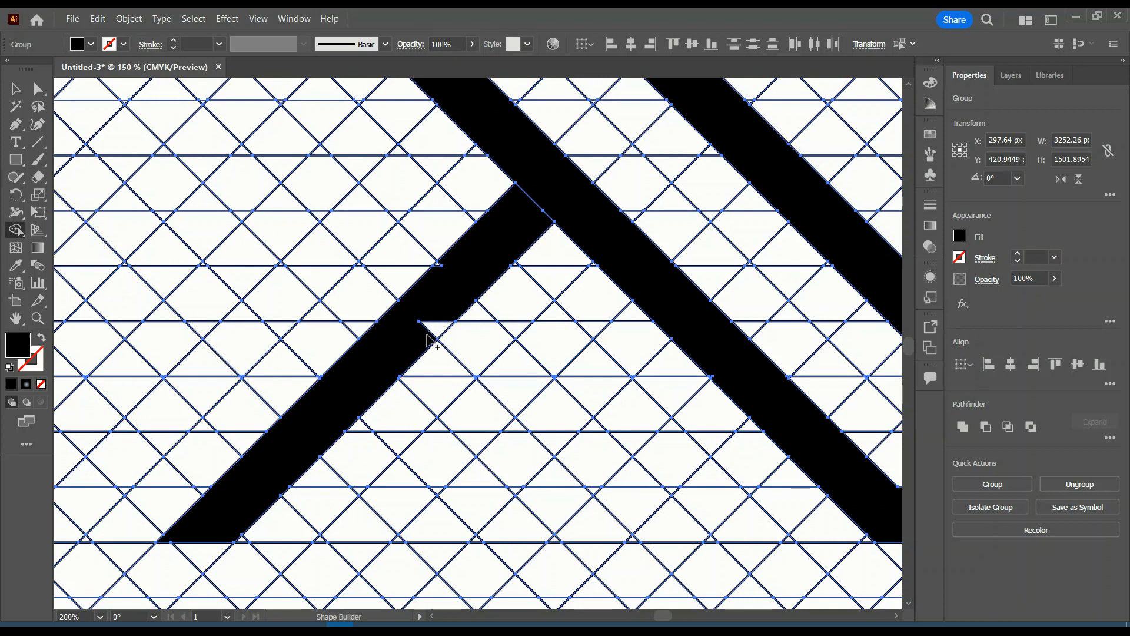
scroll(428, 336, up, 1)
scroll(436, 353, up, 2)
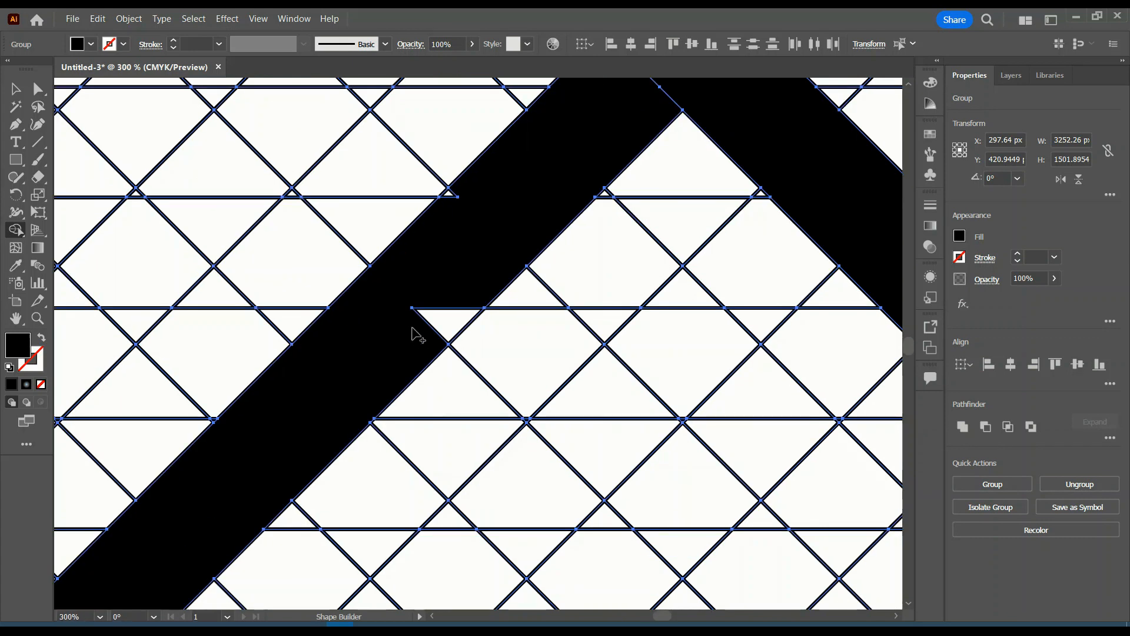
mouse_move(417, 330)
mouse_down()
mouse_move(442, 315)
mouse_move(460, 280)
mouse_move(452, 194)
mouse_move(677, 97)
mouse_up()
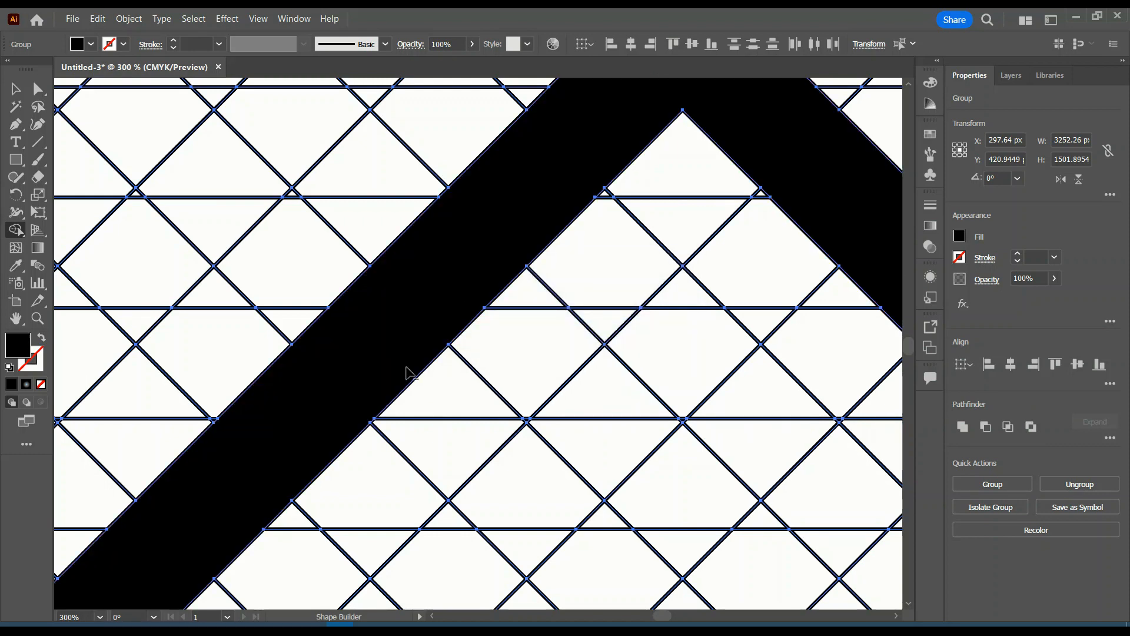
key(ctrl+1)
scroll(330, 430, up, 1)
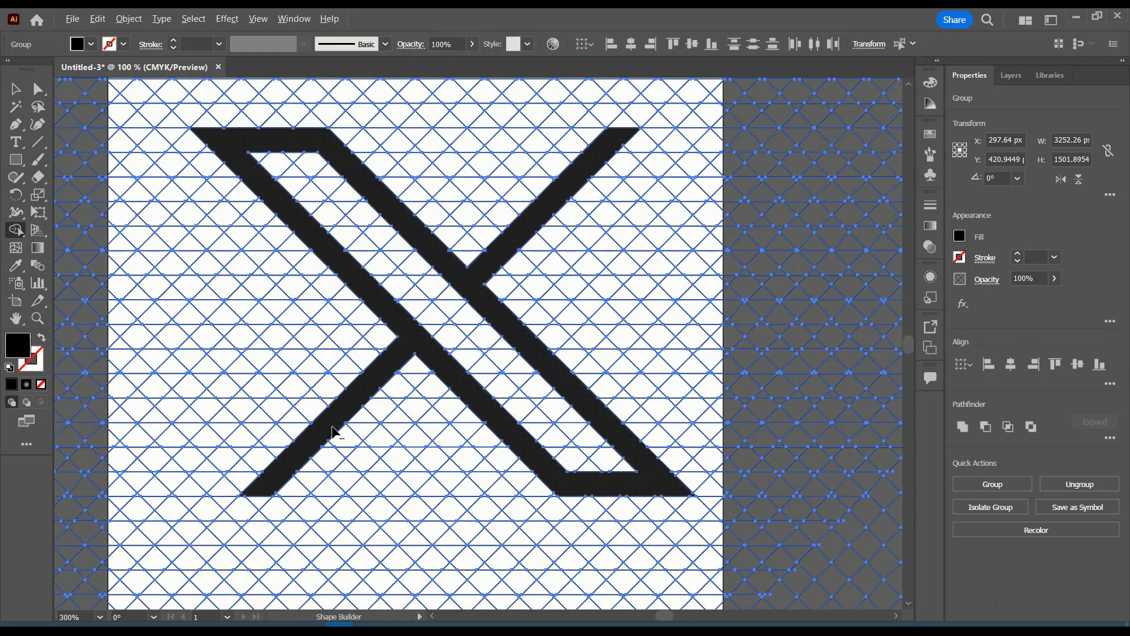
scroll(346, 415, down, 2)
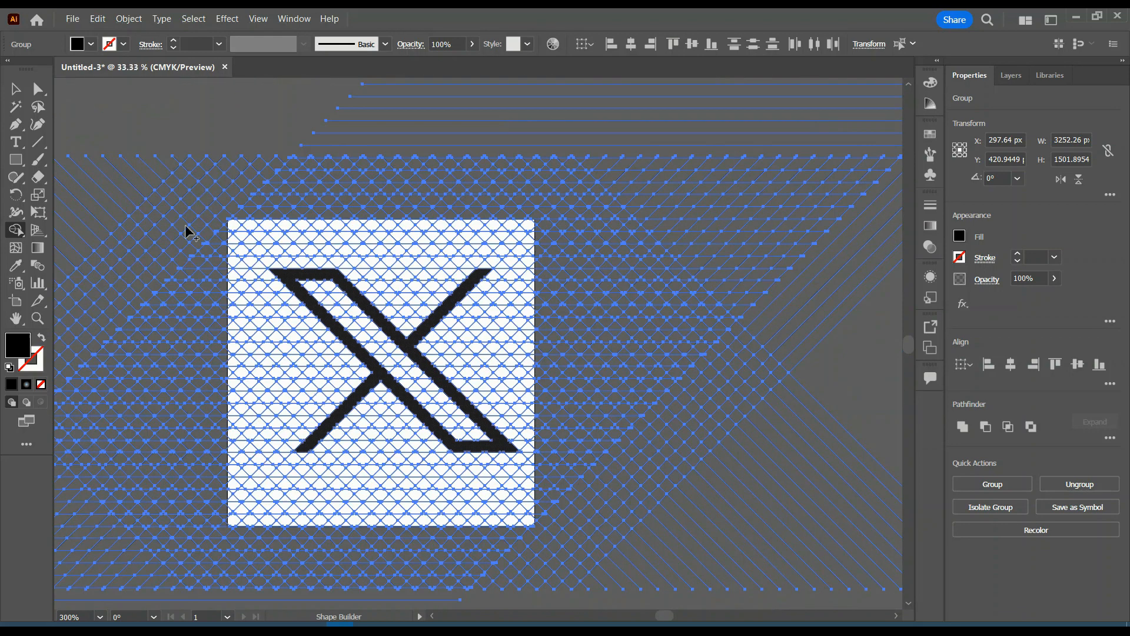
Step: Ungroup the artwork and delete all the grid lines, keeping only the X logo
click(16, 89)
scroll(409, 360, down, 1)
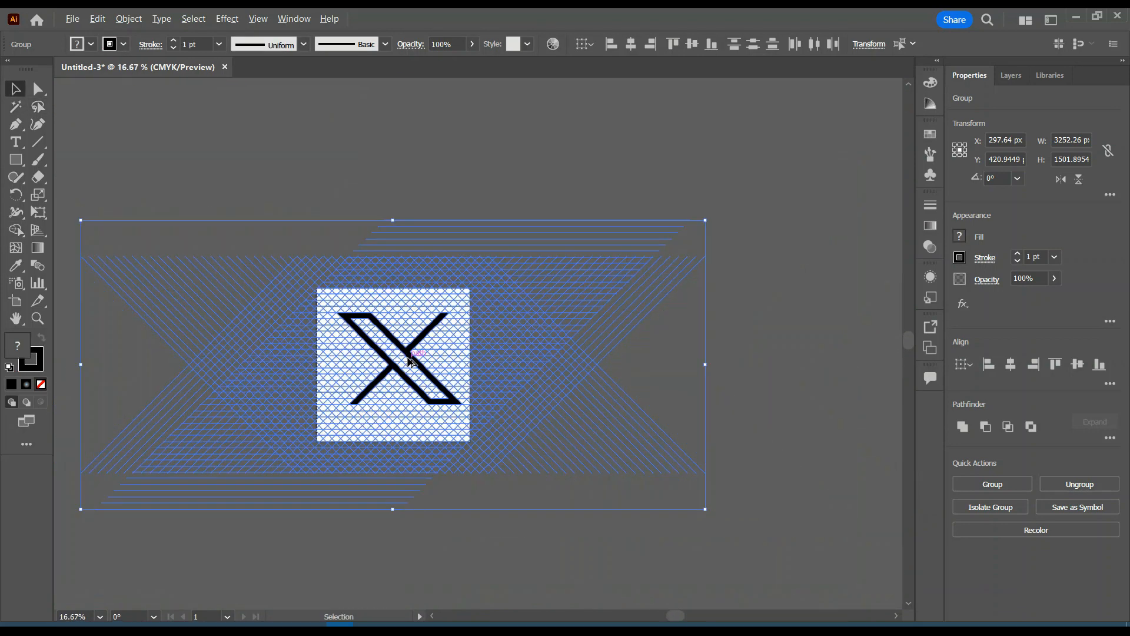
click(346, 191)
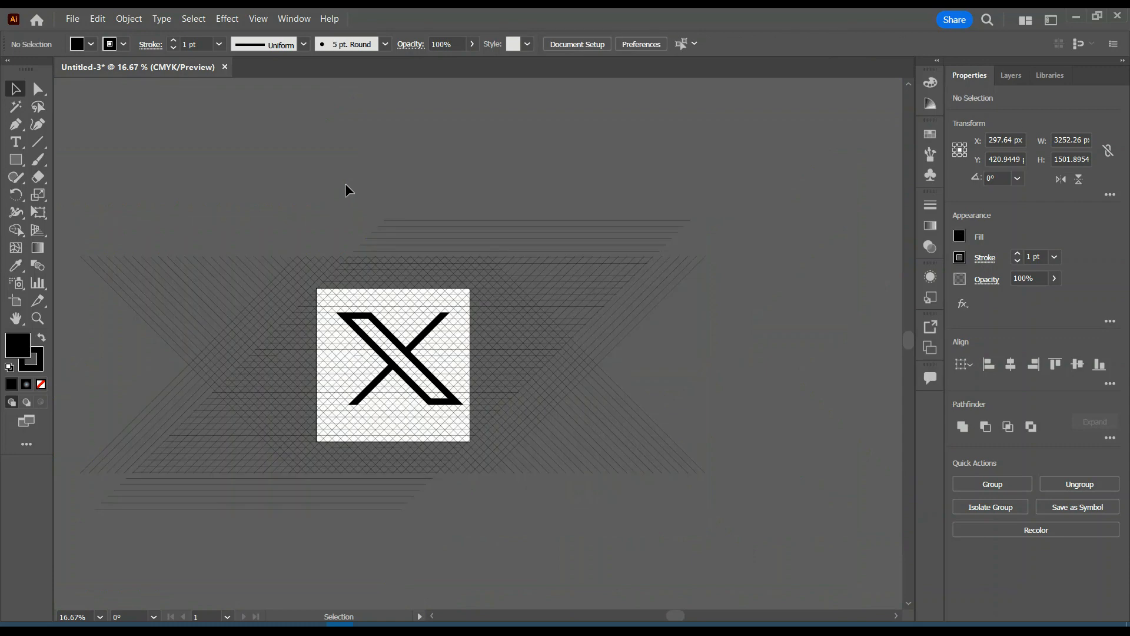
click(483, 463)
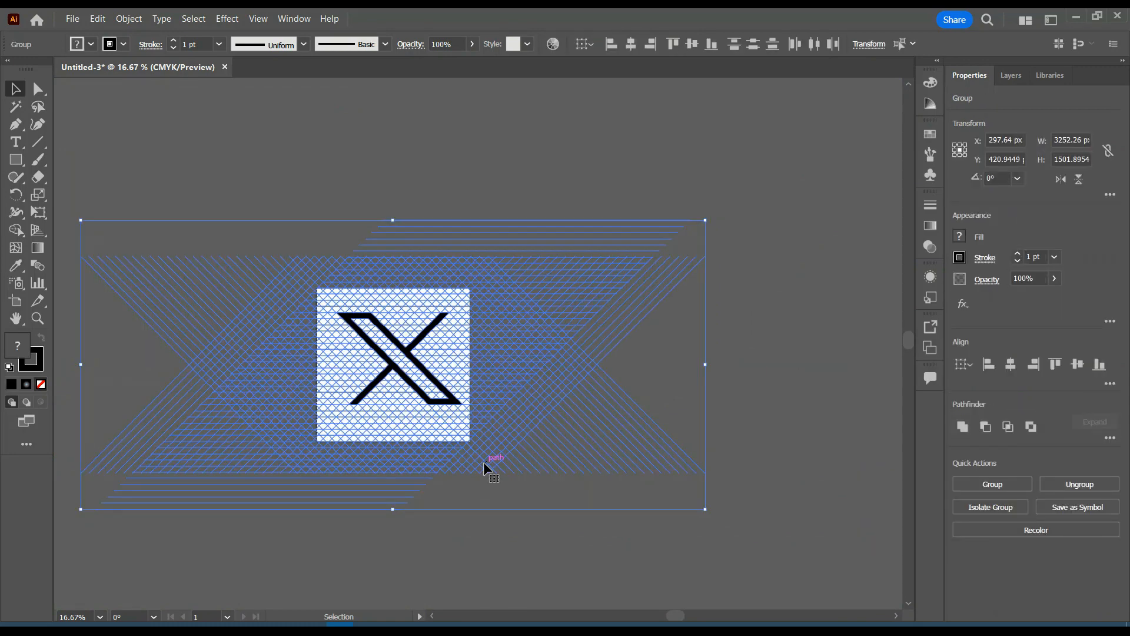
click(1089, 492)
scroll(407, 386, up, 1)
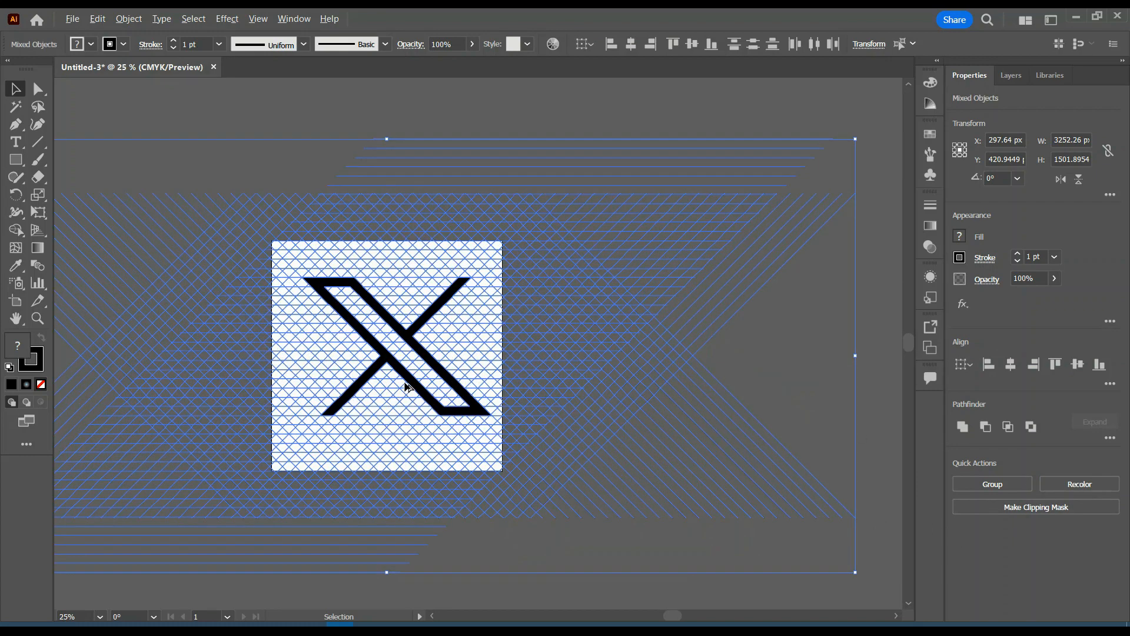
scroll(406, 387, up, 1)
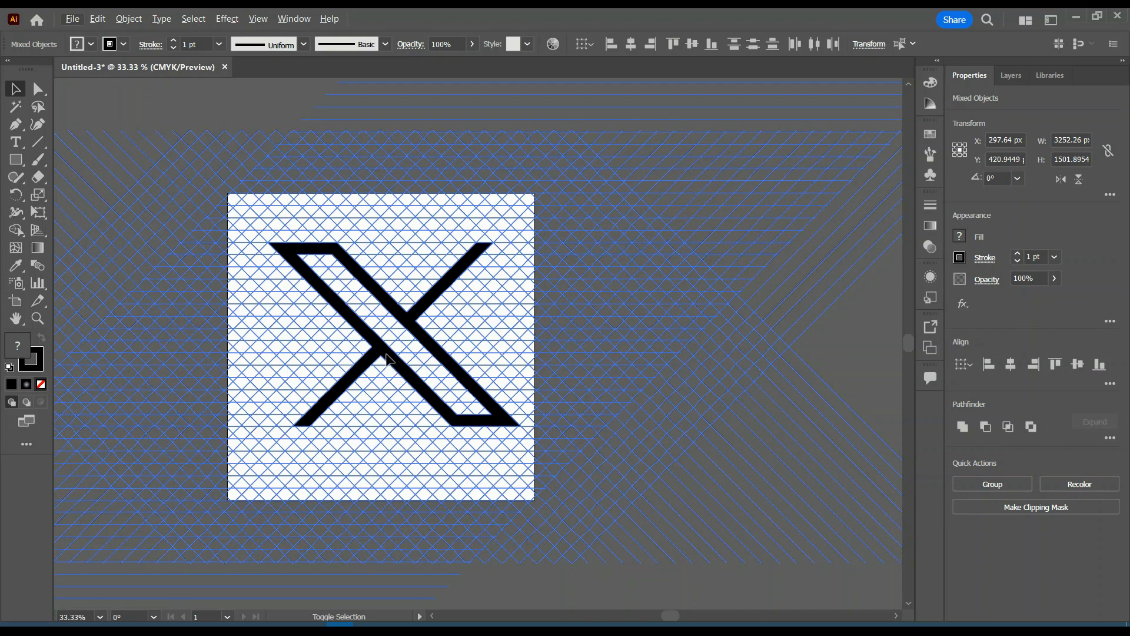
click(533, 468)
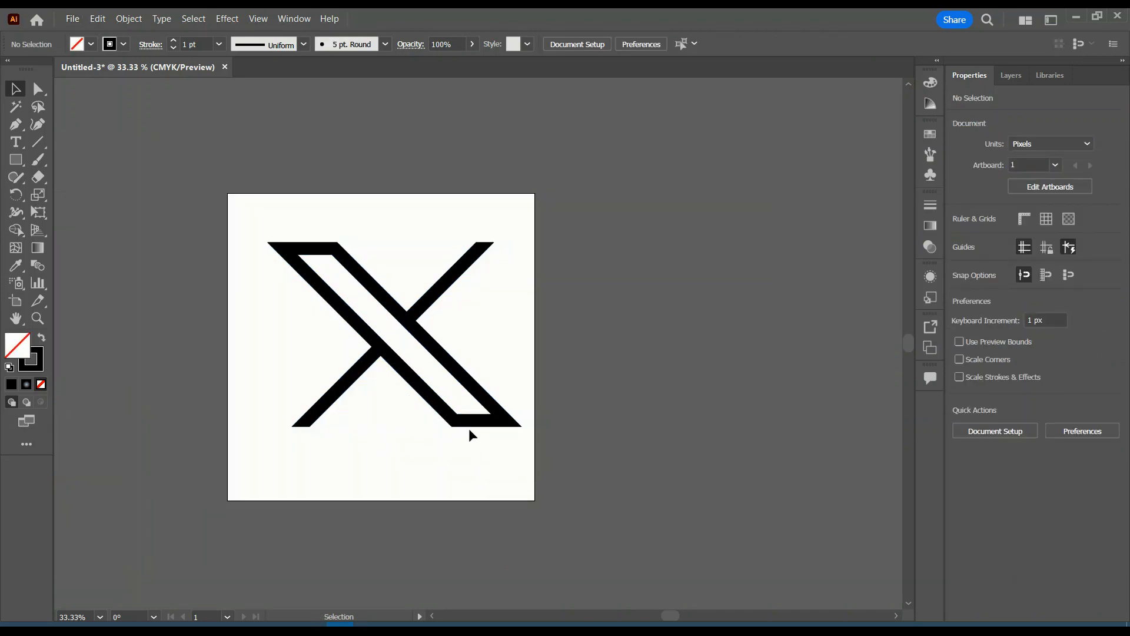
Step: Scale the X logo down to about 269 by 195 px and center it horizontally and vertically on the artboard
click(470, 425)
drag(524, 424, 446, 420)
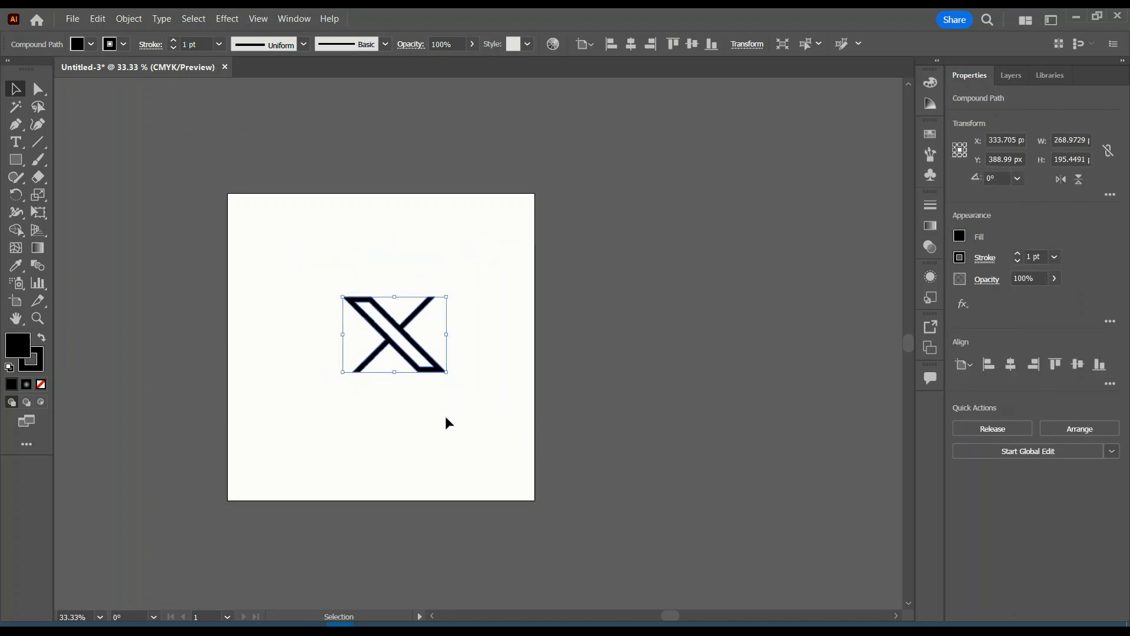
drag(398, 348, 387, 361)
click(1011, 364)
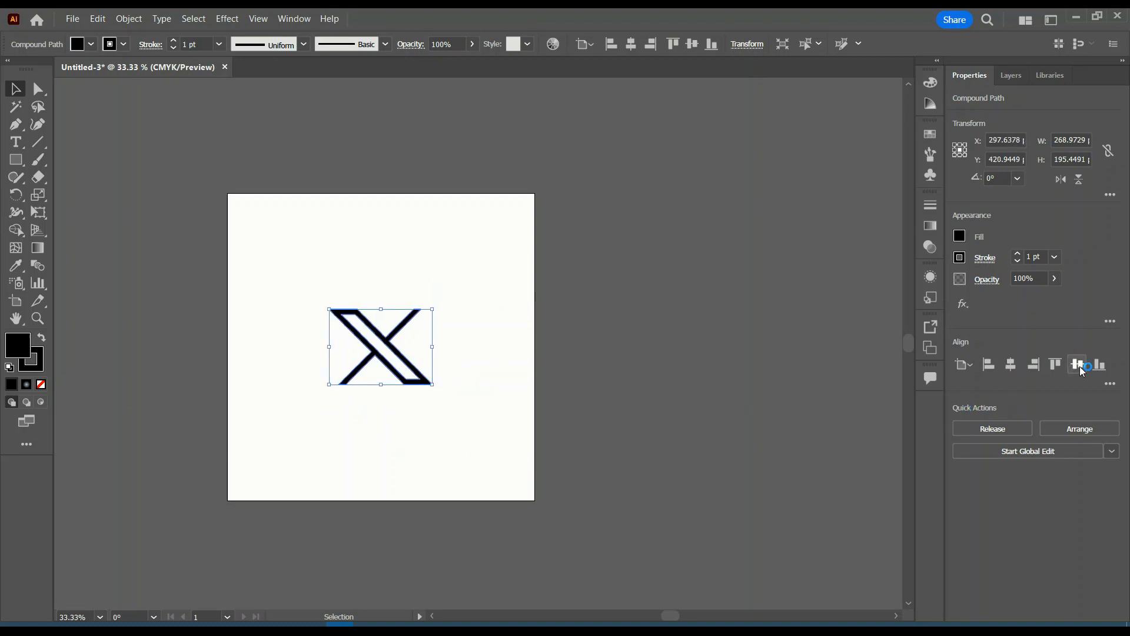
Step: Remove the X logo's stroke, set its fill to white and deselect it
scroll(310, 395, up, 2)
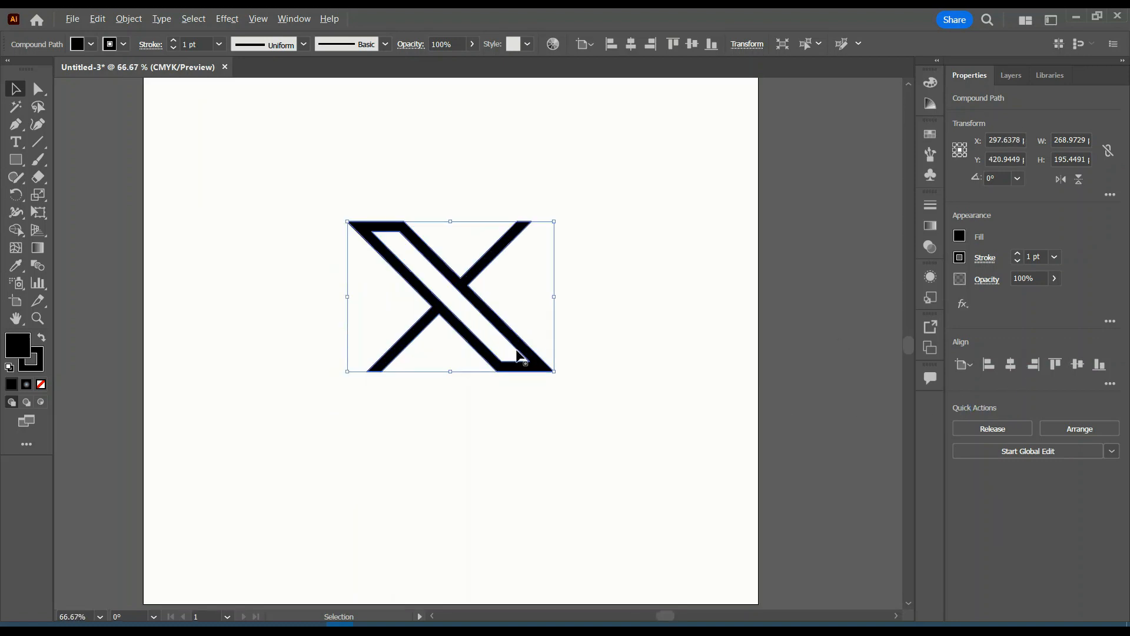
scroll(521, 366, down, 1)
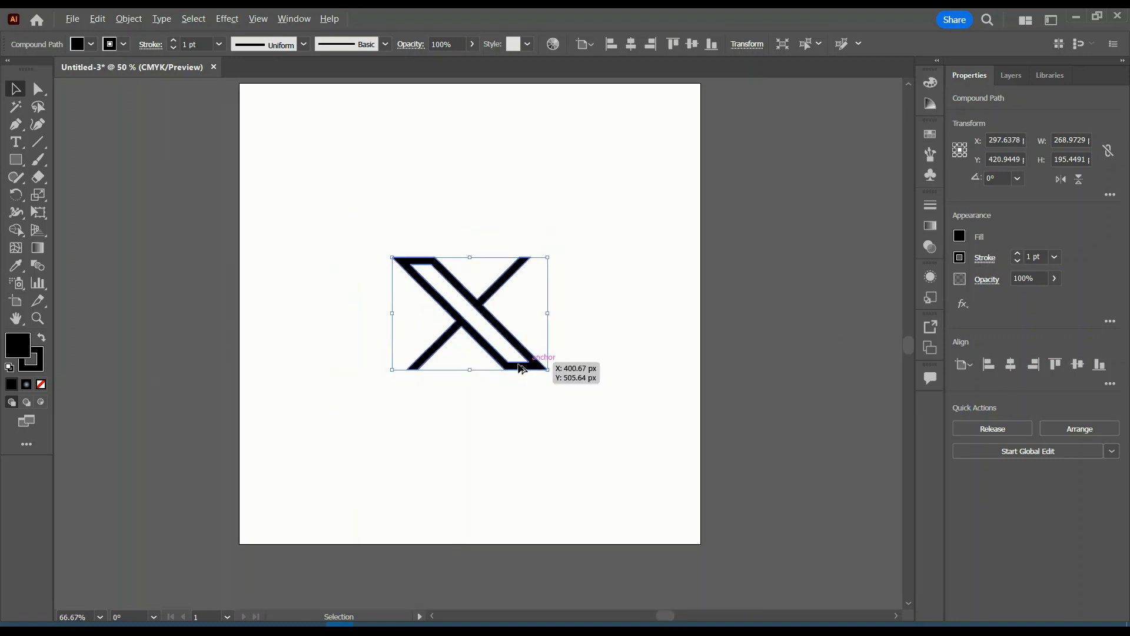
click(959, 258)
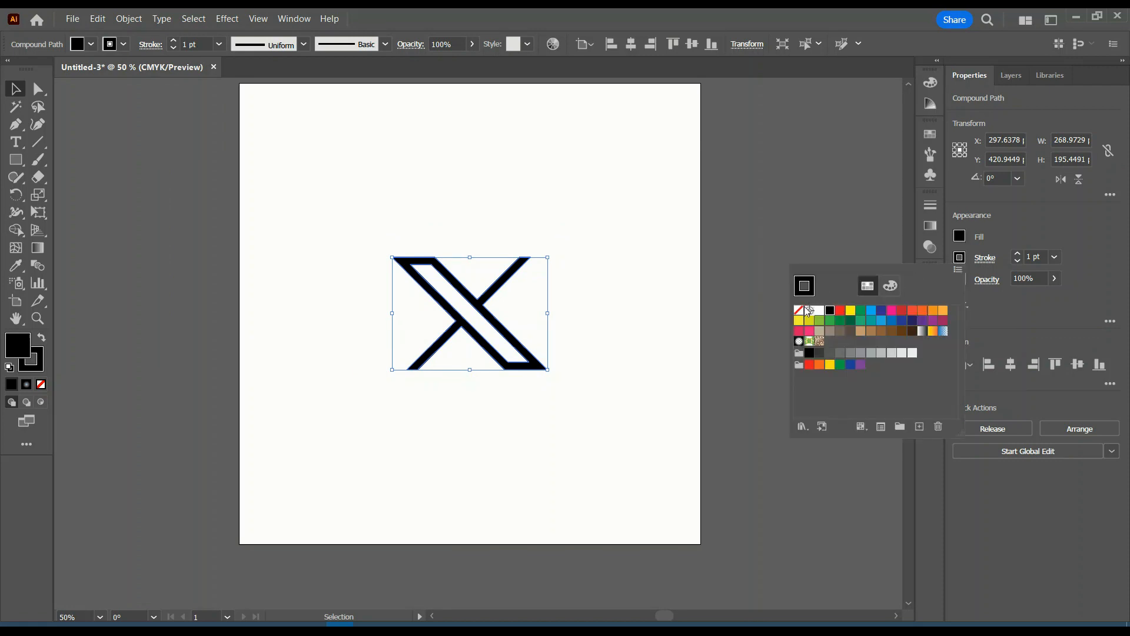
click(800, 310)
click(959, 238)
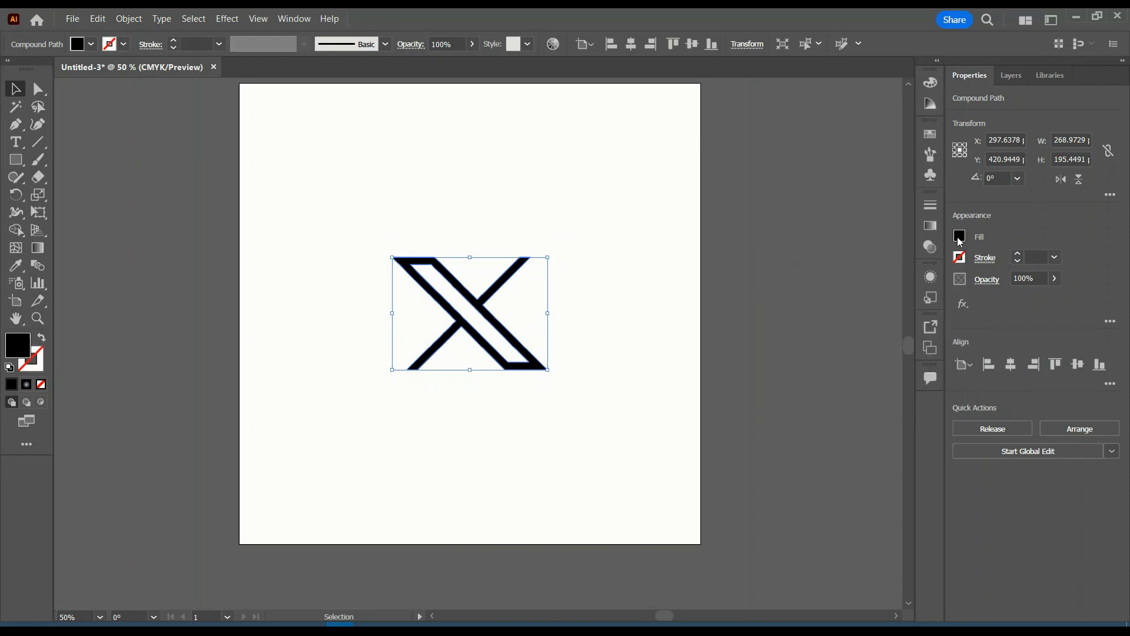
click(960, 238)
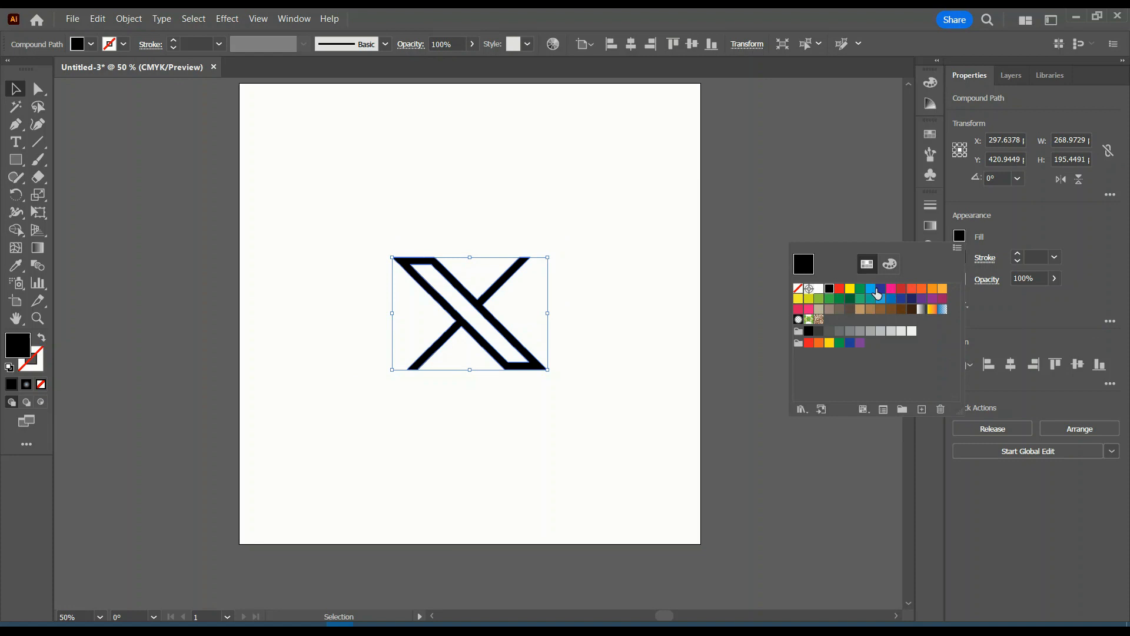
click(820, 290)
click(651, 351)
click(640, 345)
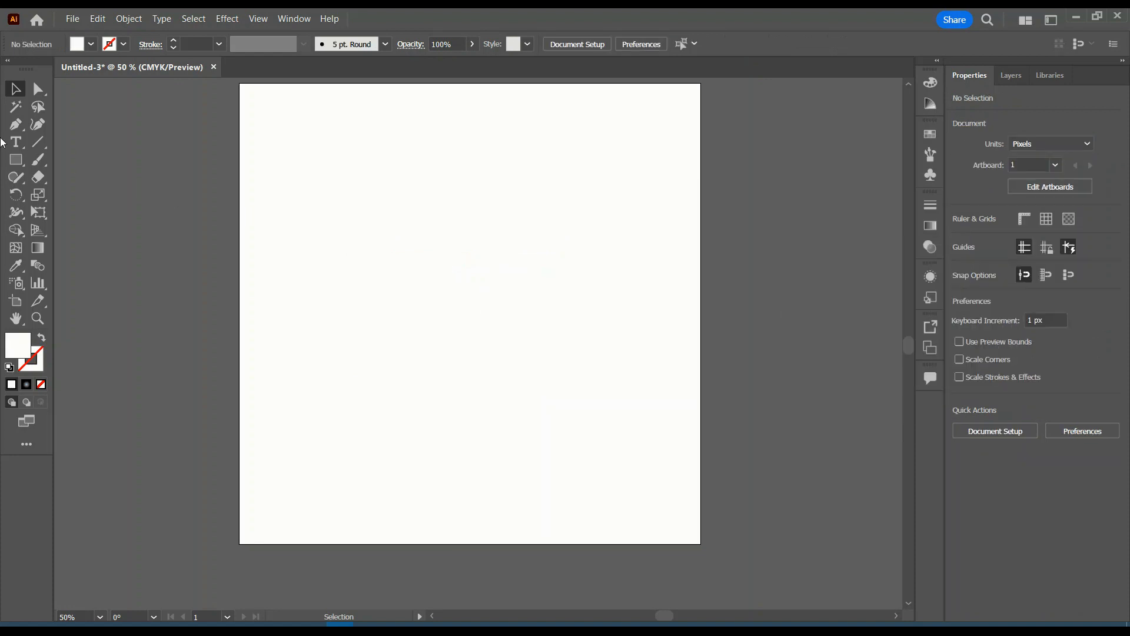
Step: Draw an 800 by 800 px rectangle covering the whole artboard and fill it with black
click(15, 159)
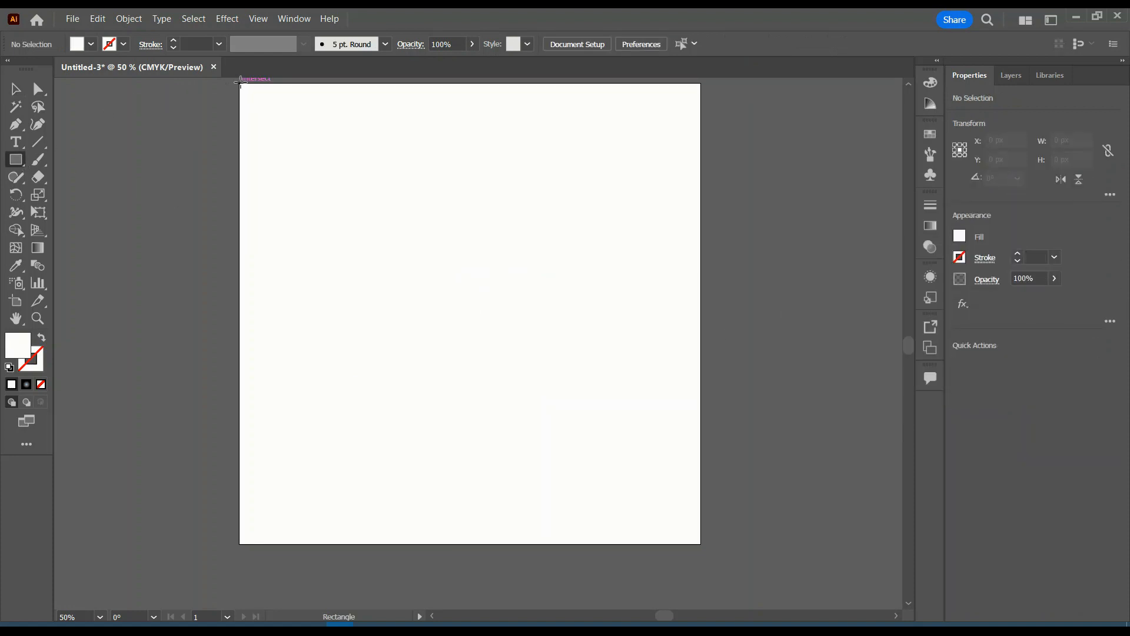
drag(239, 83, 701, 544)
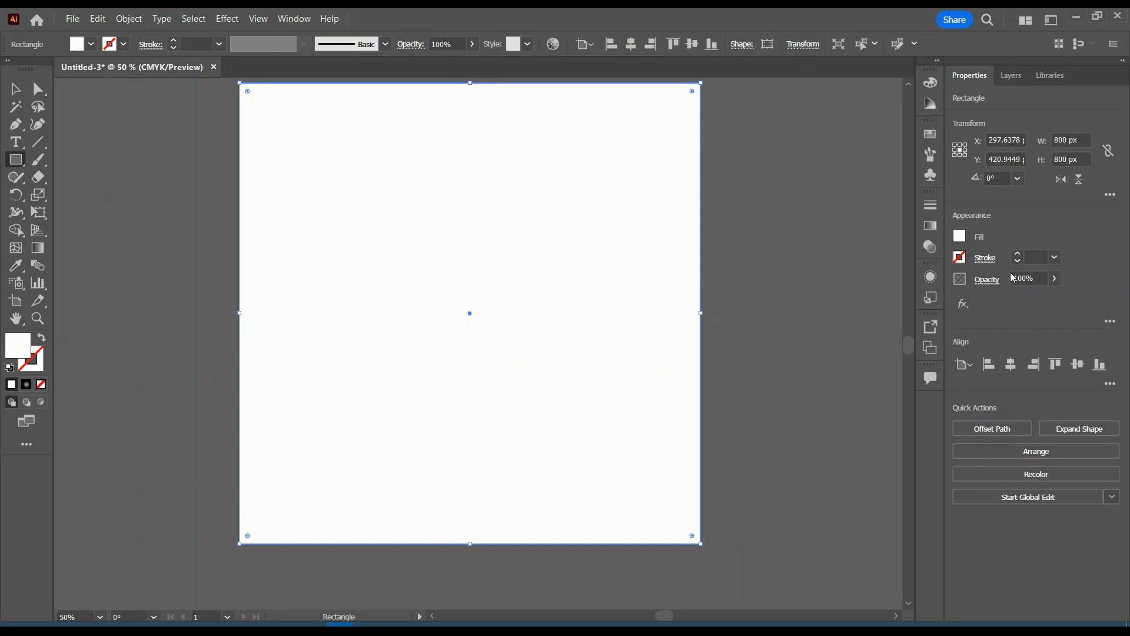
click(961, 237)
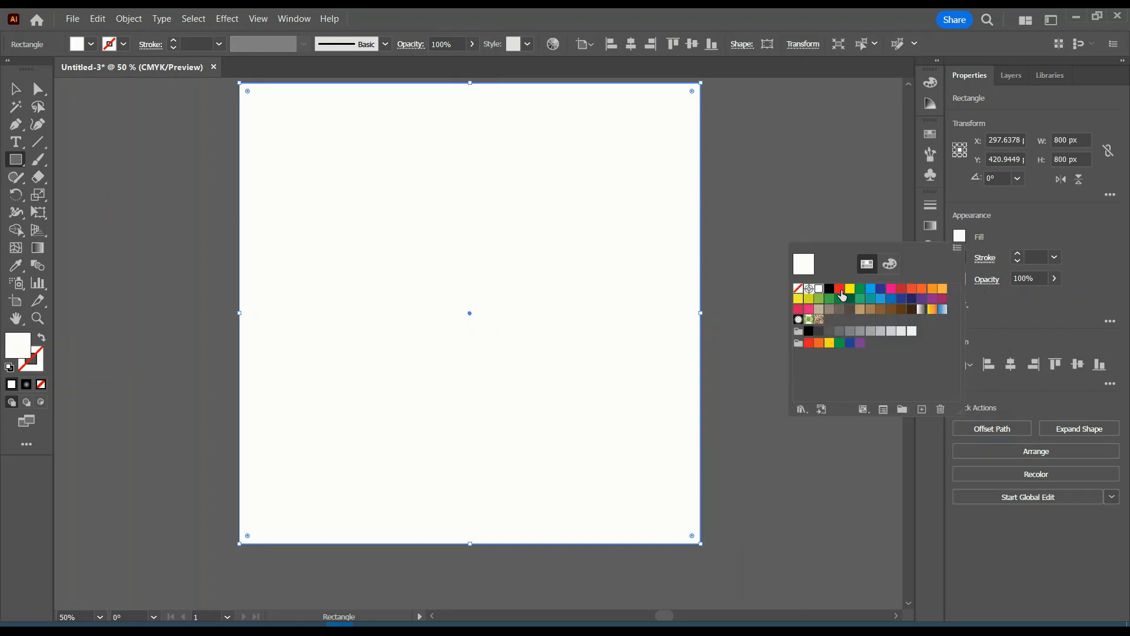
click(830, 291)
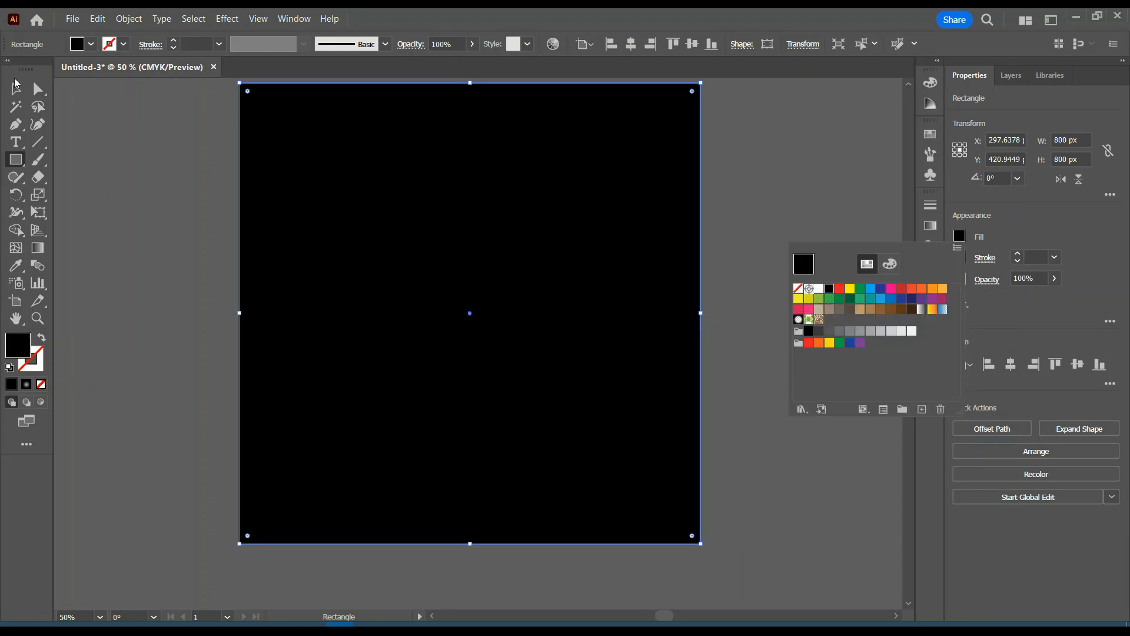
Step: Send the black background rectangle to the back, behind the white X logo
click(16, 90)
right_click(364, 250)
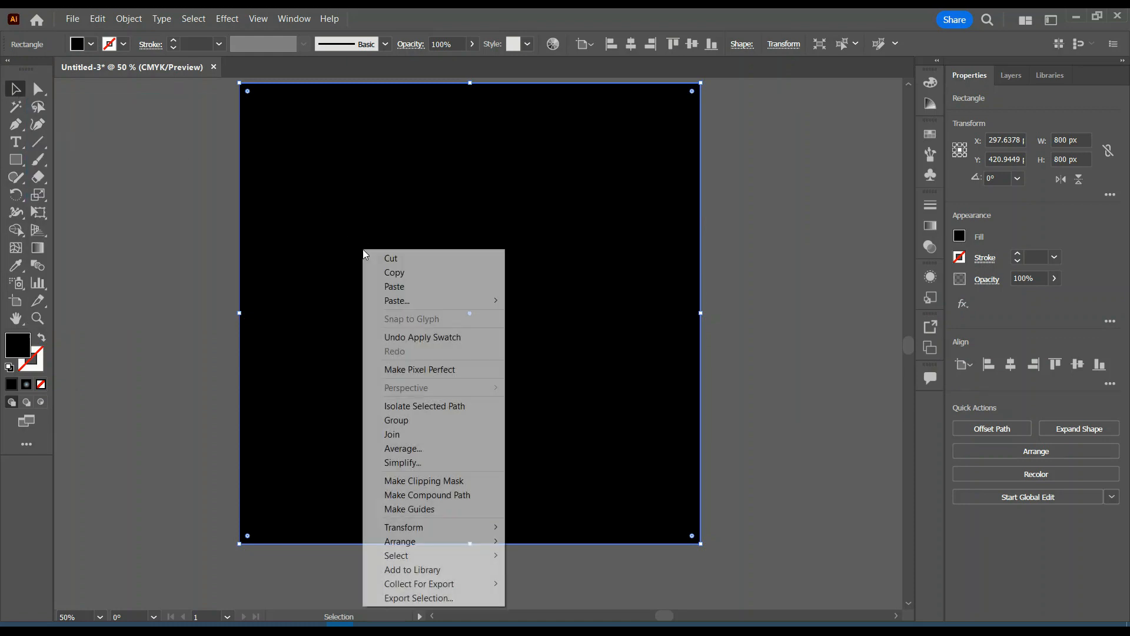
mouse_move(477, 542)
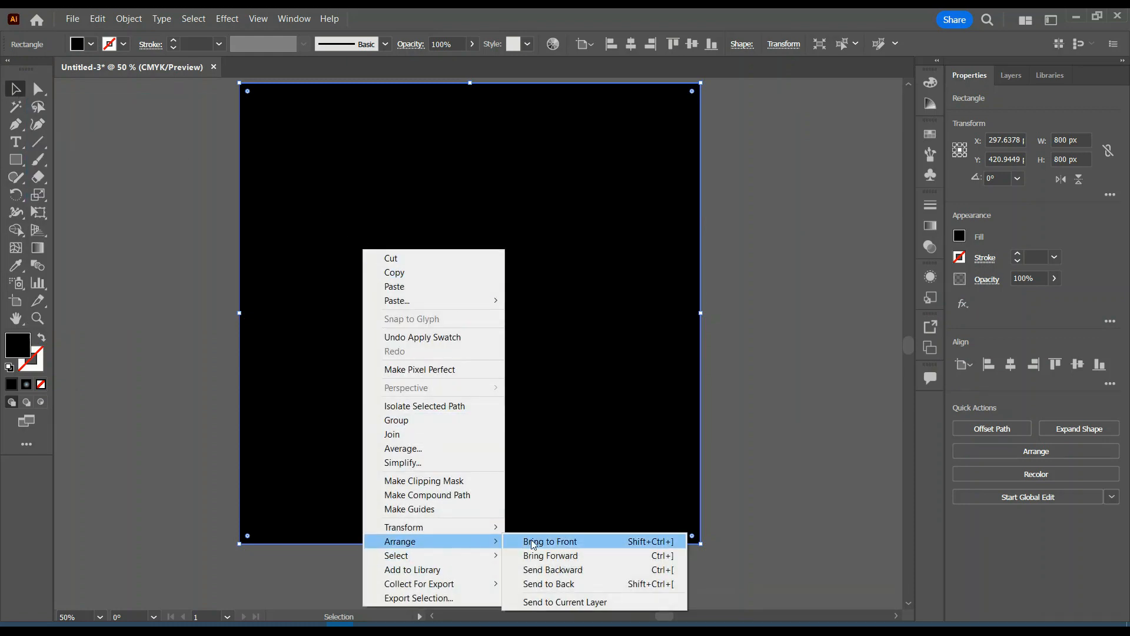
click(553, 584)
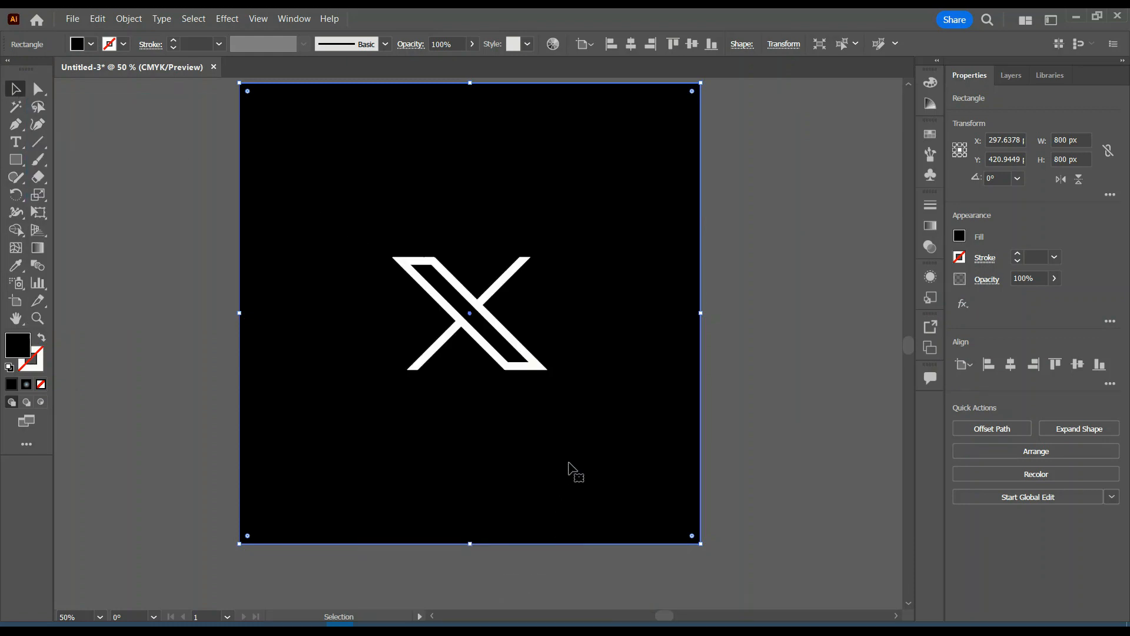
key(a)
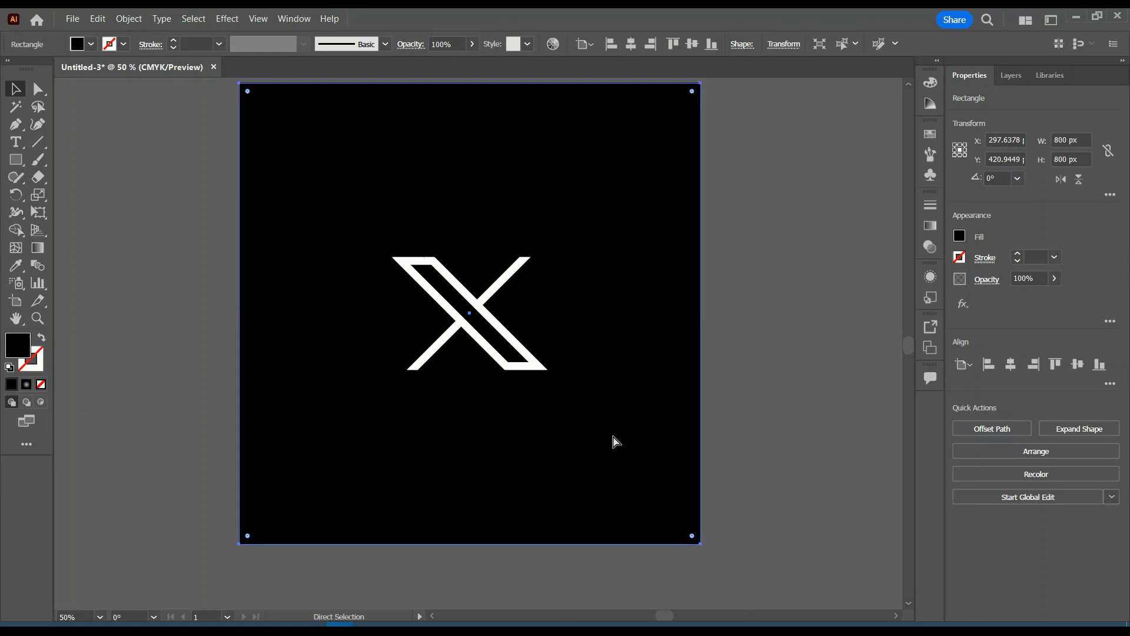
key(v)
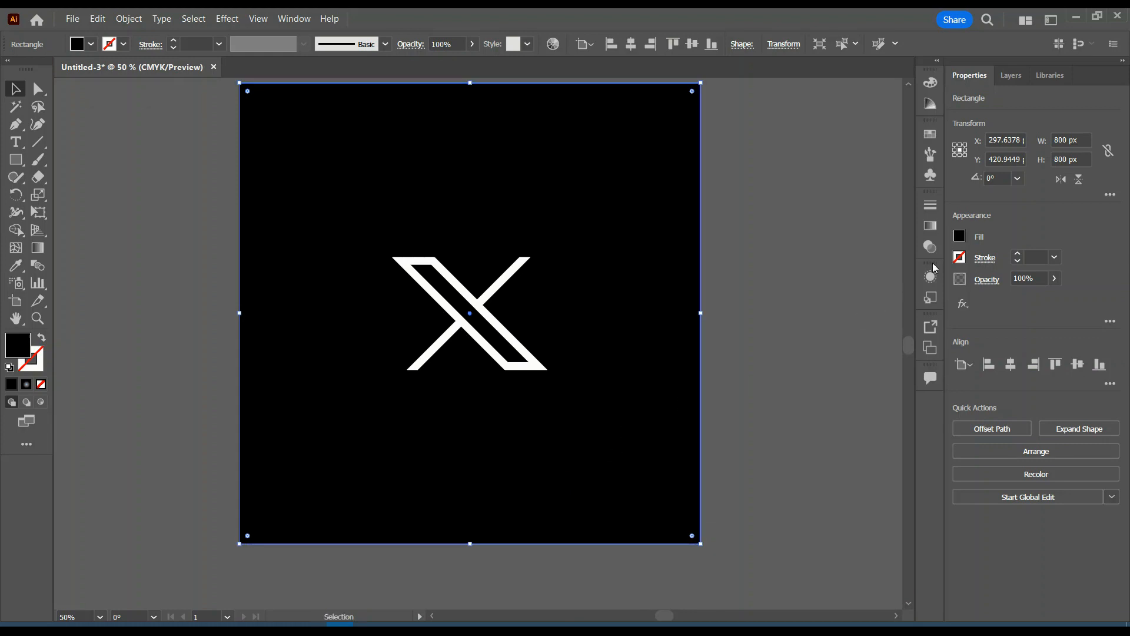
Step: Give the background rectangle a white-to-black radial gradient with its midpoint at 13%
click(960, 237)
click(922, 310)
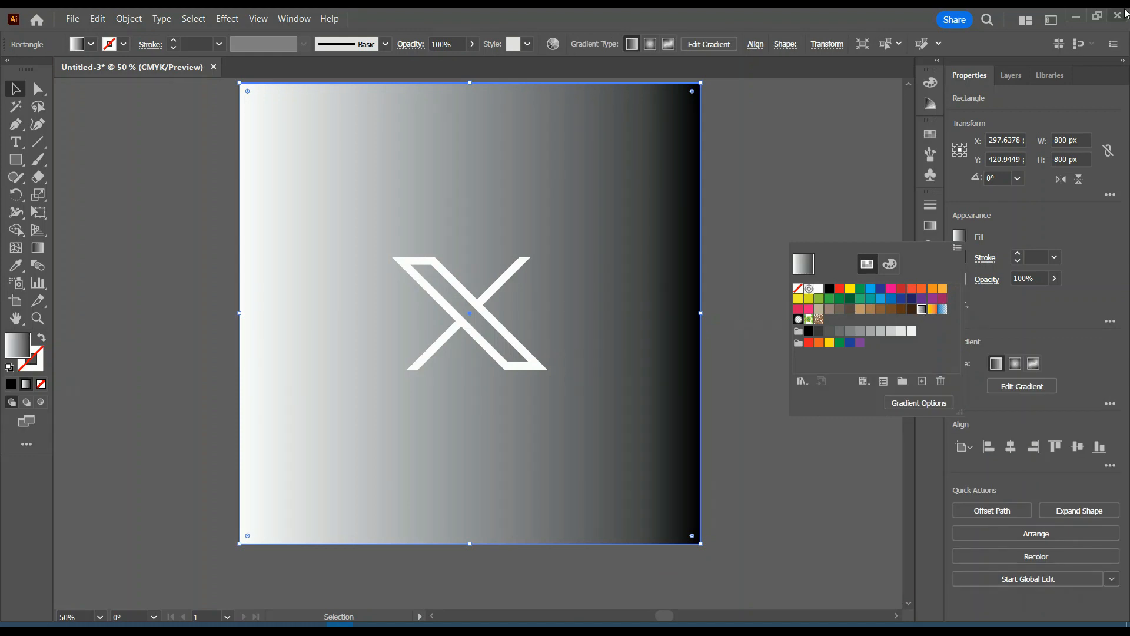
double_click(37, 248)
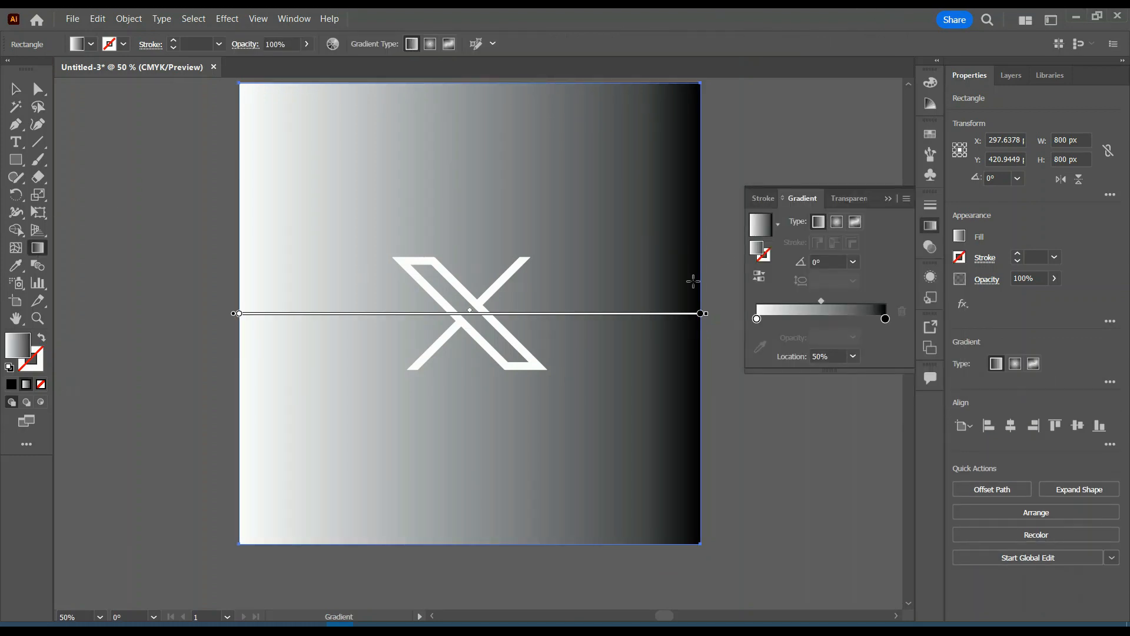
click(838, 224)
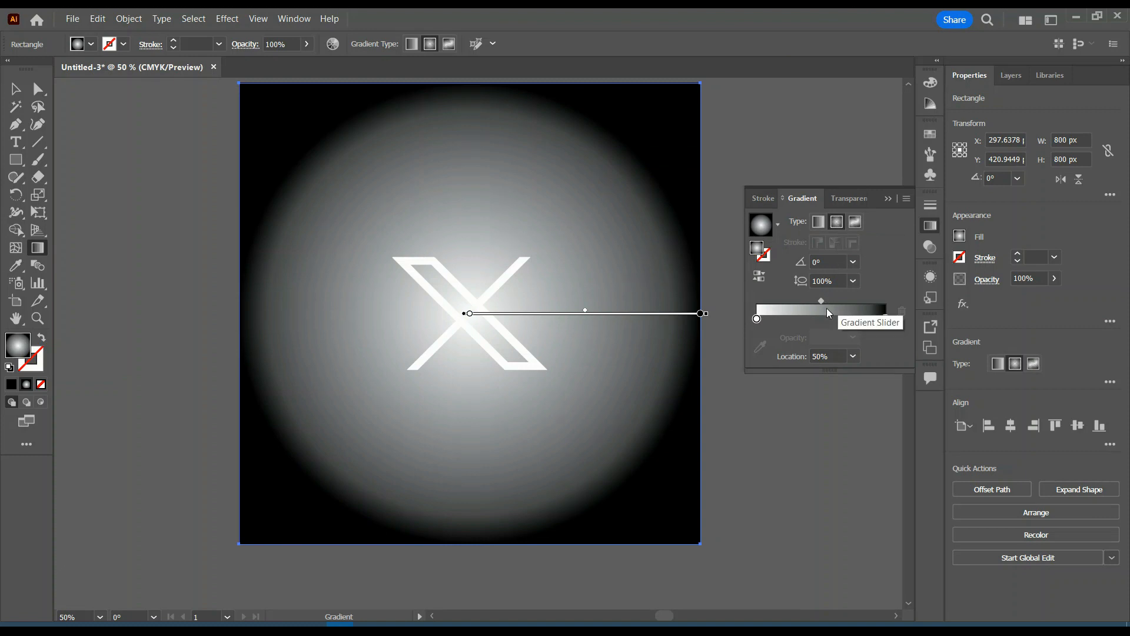
drag(822, 302, 767, 301)
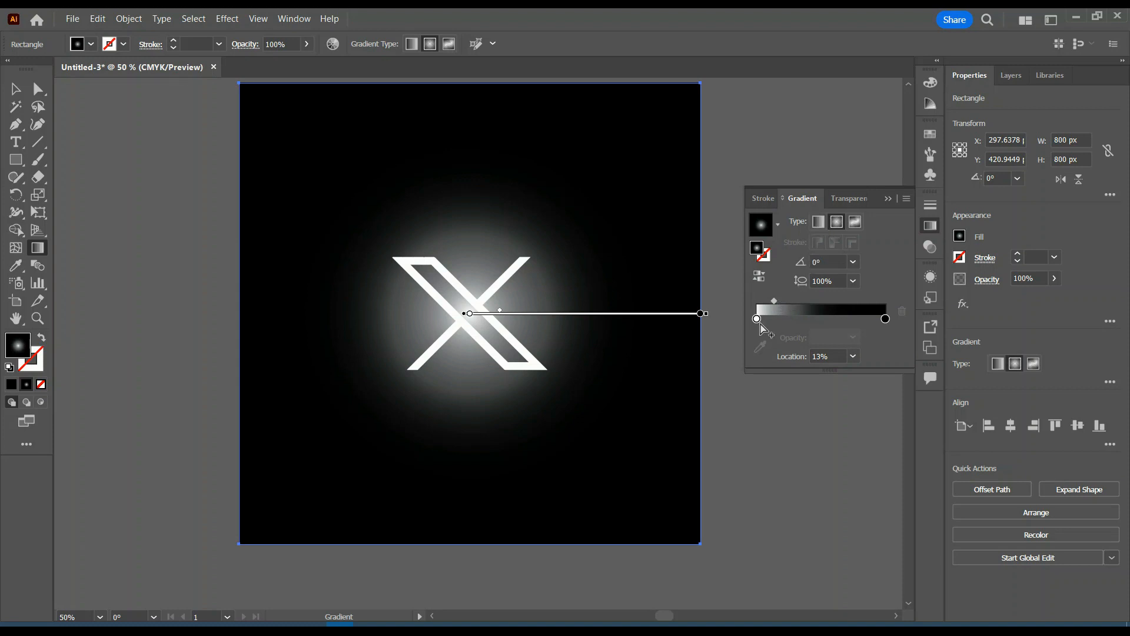
Step: Change the gradient's white center color stop to a light blue swatch
double_click(757, 318)
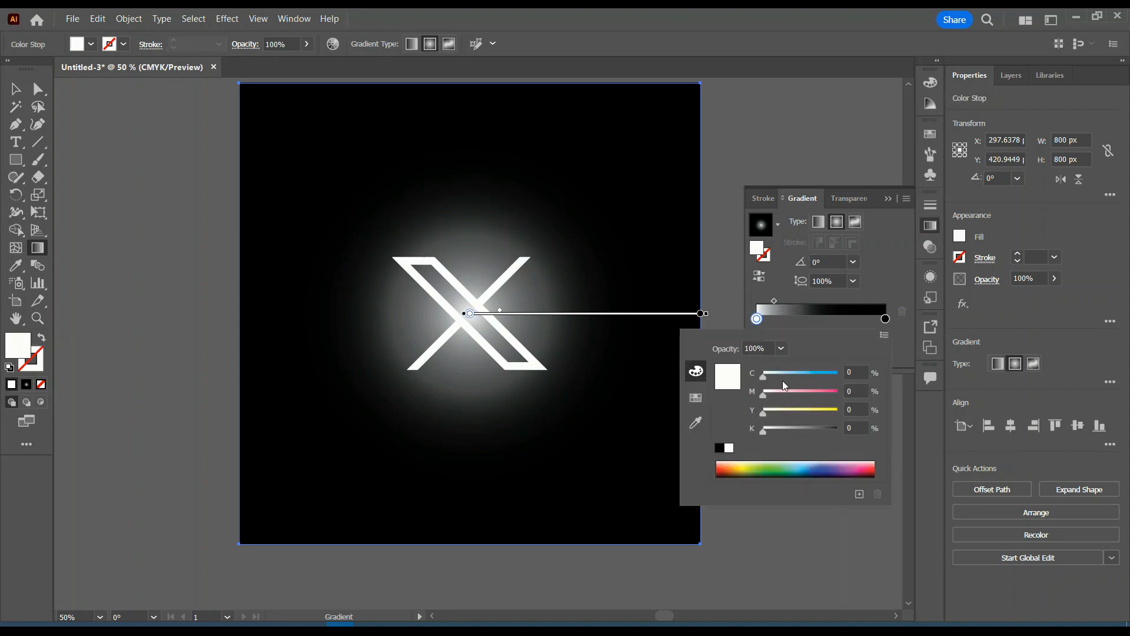
click(696, 398)
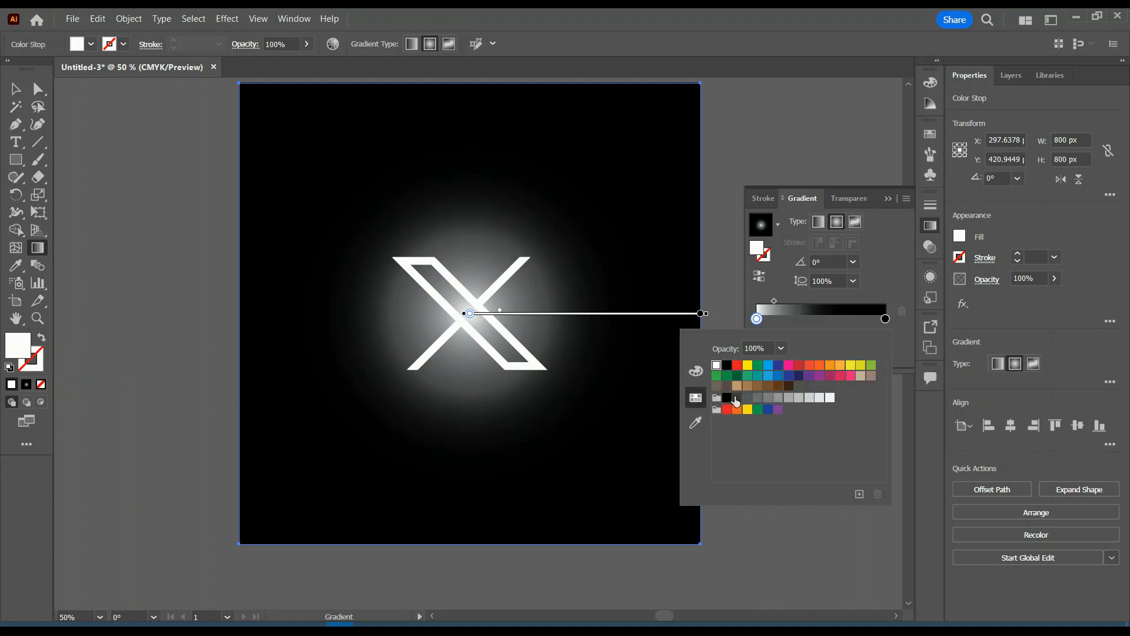
click(768, 377)
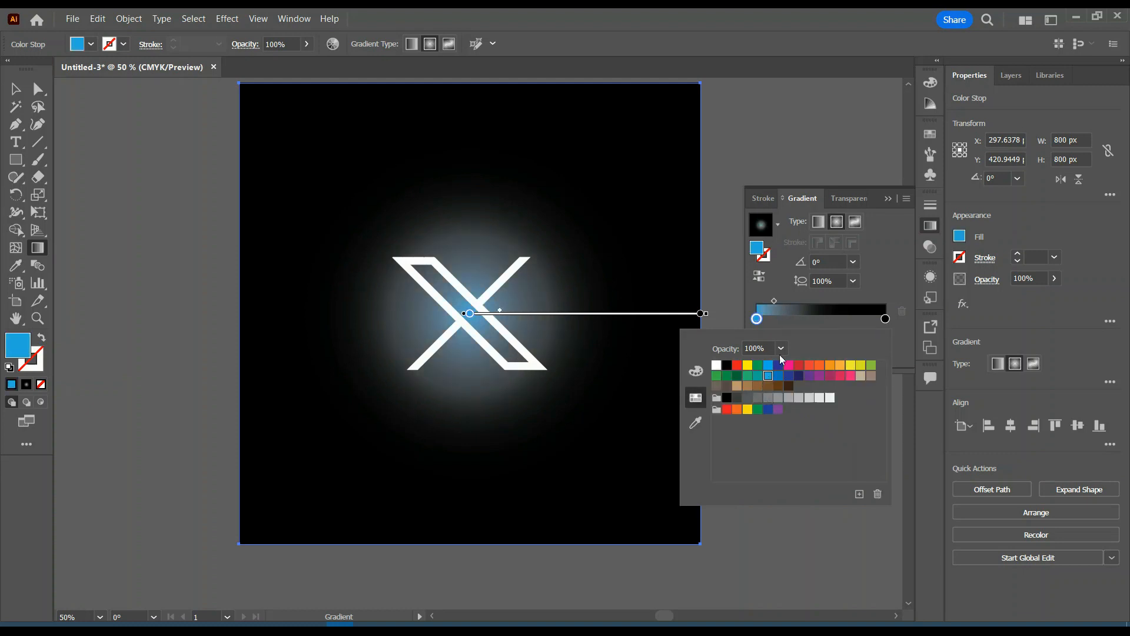
Step: Reduce the opacity of the background gradient's light blue center color stop to 8%
click(850, 203)
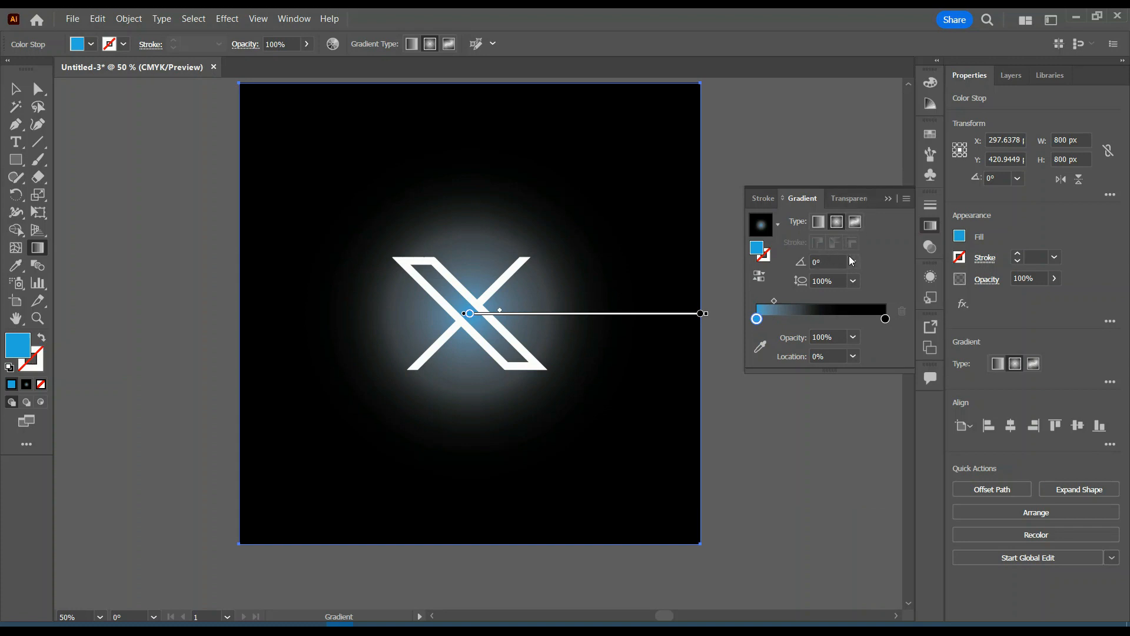
click(848, 203)
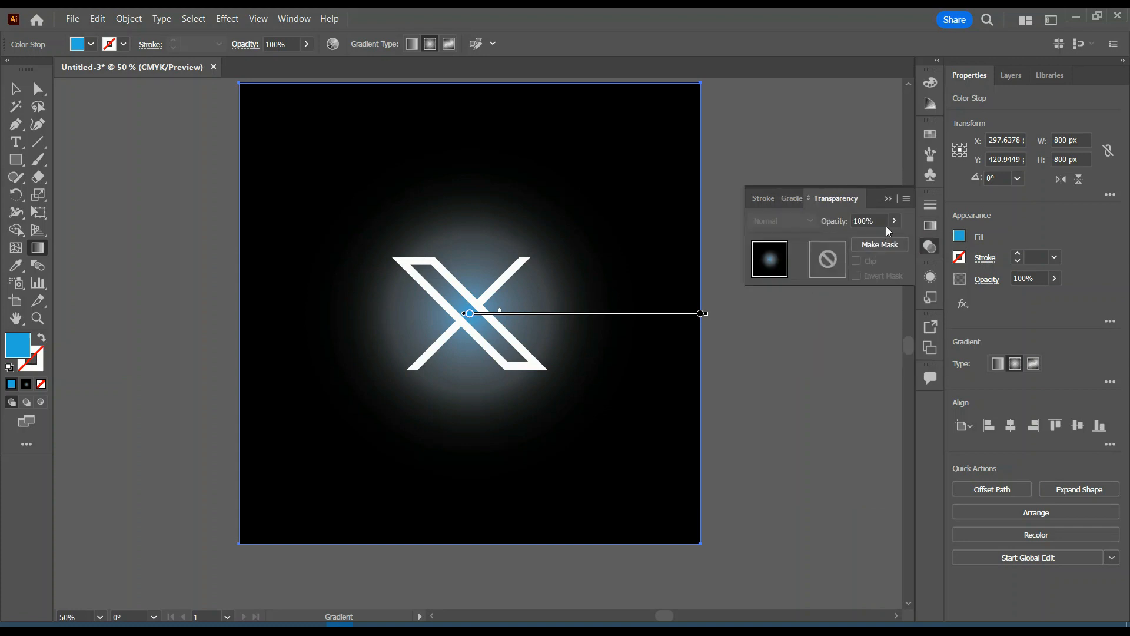
click(895, 220)
drag(893, 239, 843, 242)
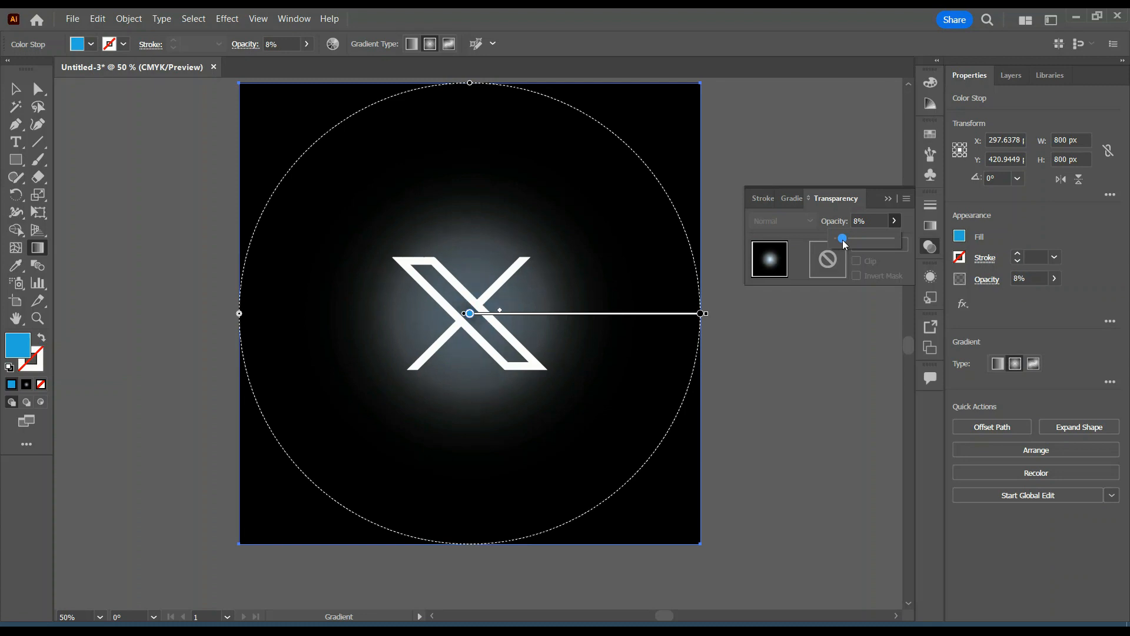
click(783, 200)
click(793, 199)
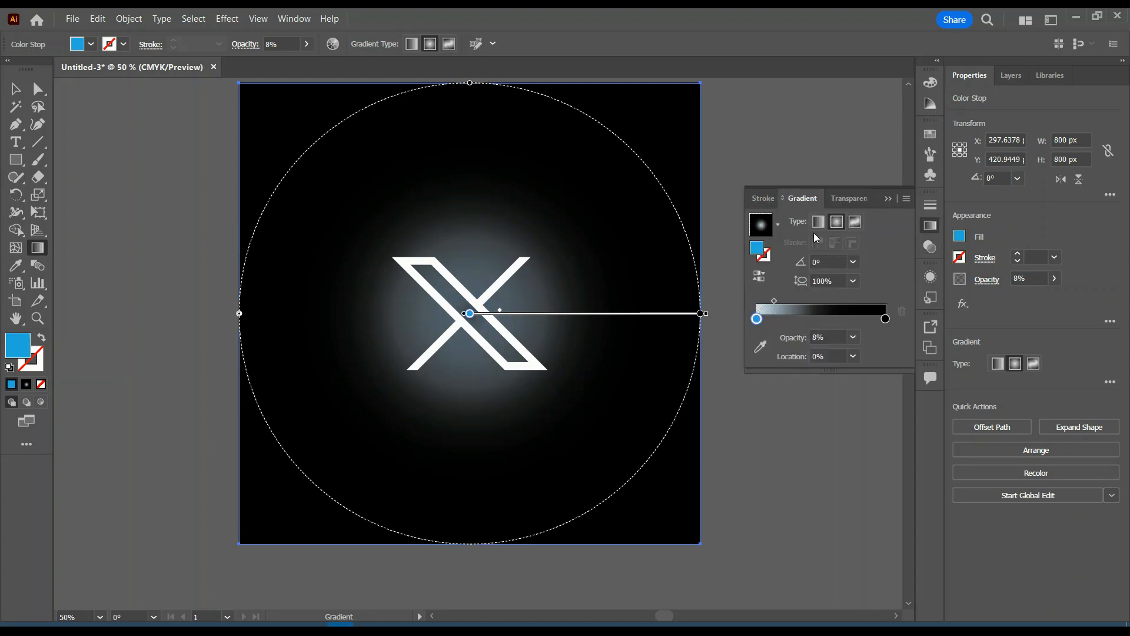
Step: Try to move the gradient's midpoint closer to the light blue center stop
click(775, 303)
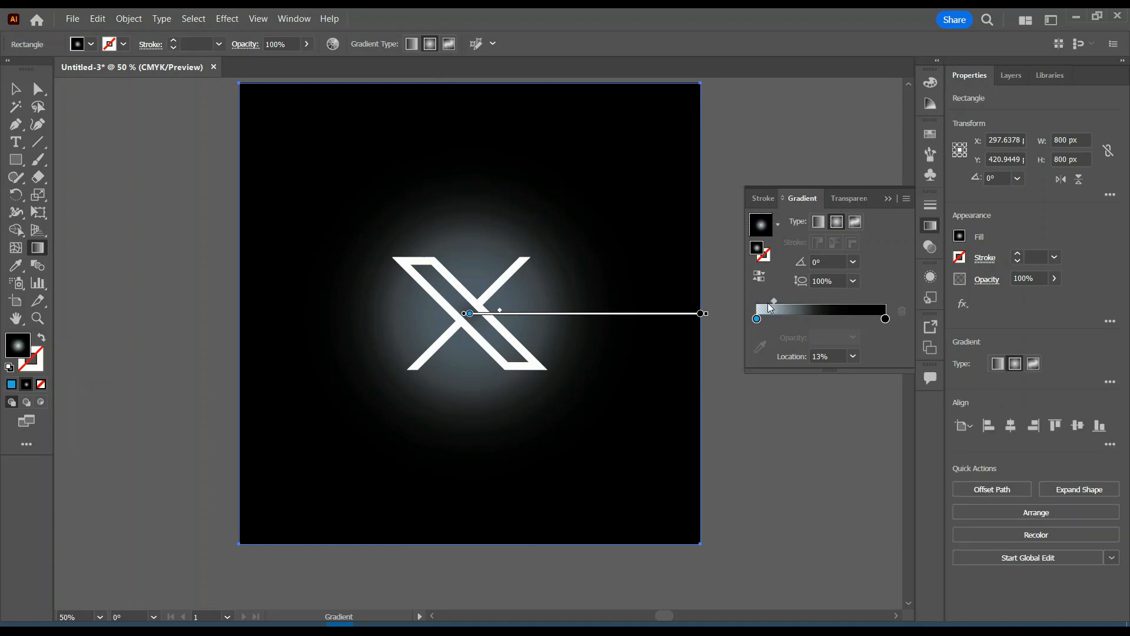
click(757, 319)
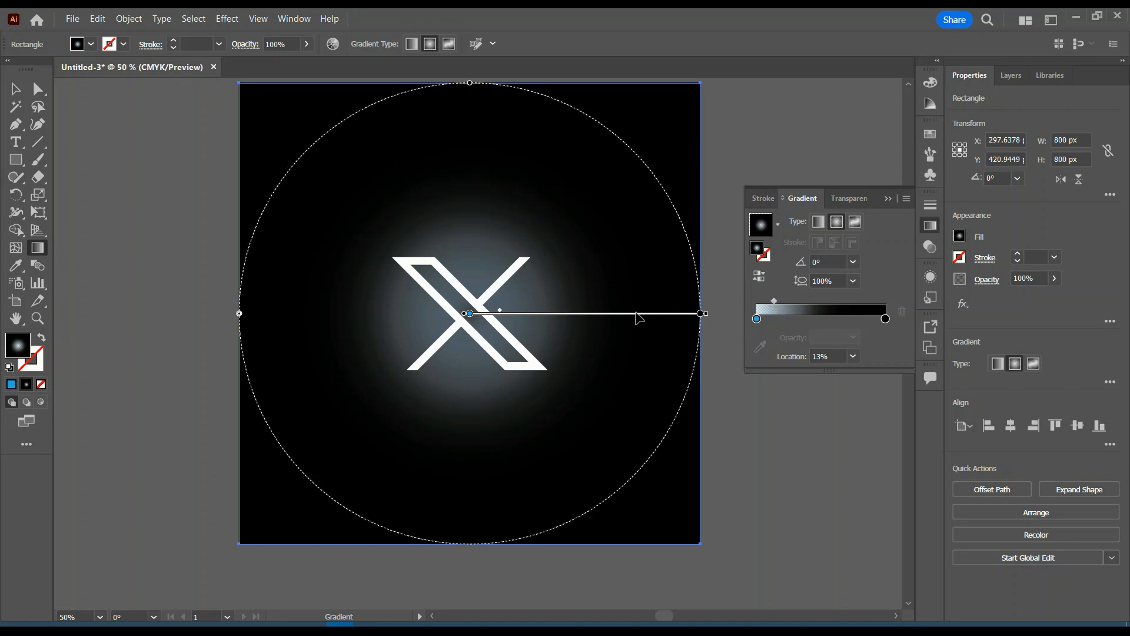
mouse_move(774, 301)
mouse_down()
mouse_move(797, 300)
mouse_move(755, 306)
mouse_up()
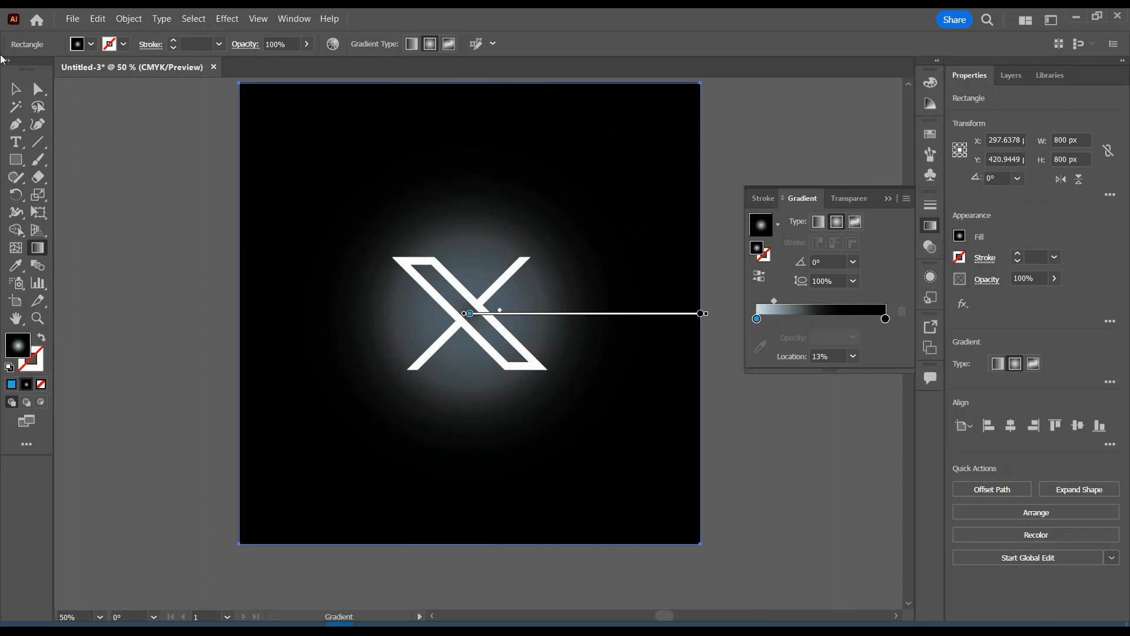
Step: Enlarge the white X logo proportionally around its center to slightly over half the background's width, and deselect it
click(16, 89)
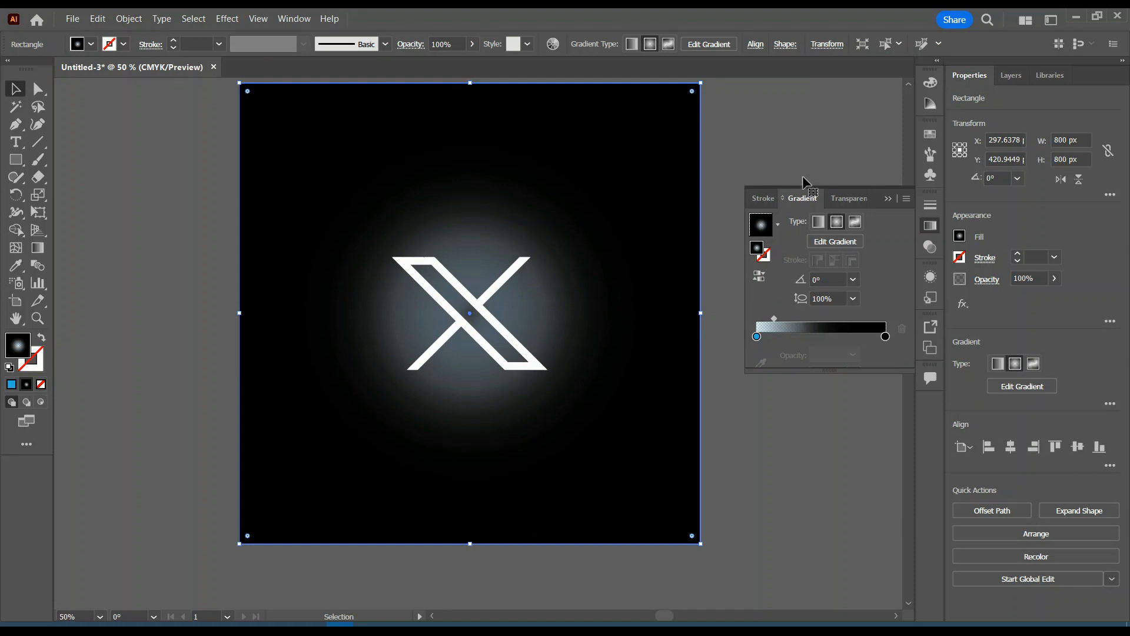
click(888, 200)
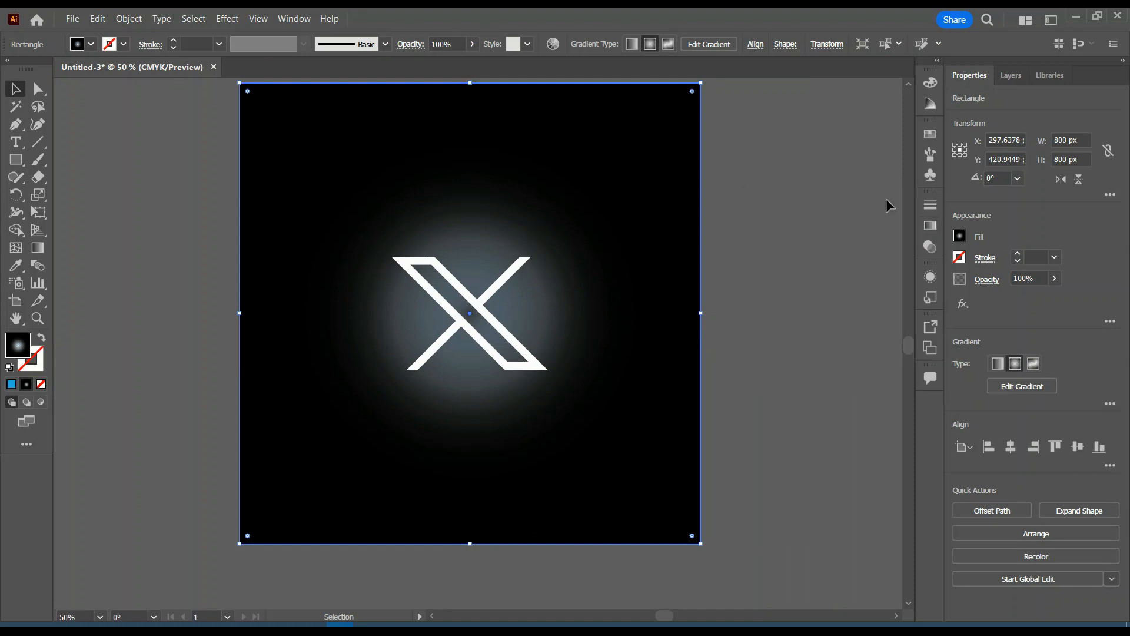
click(510, 337)
drag(549, 258, 597, 216)
click(815, 335)
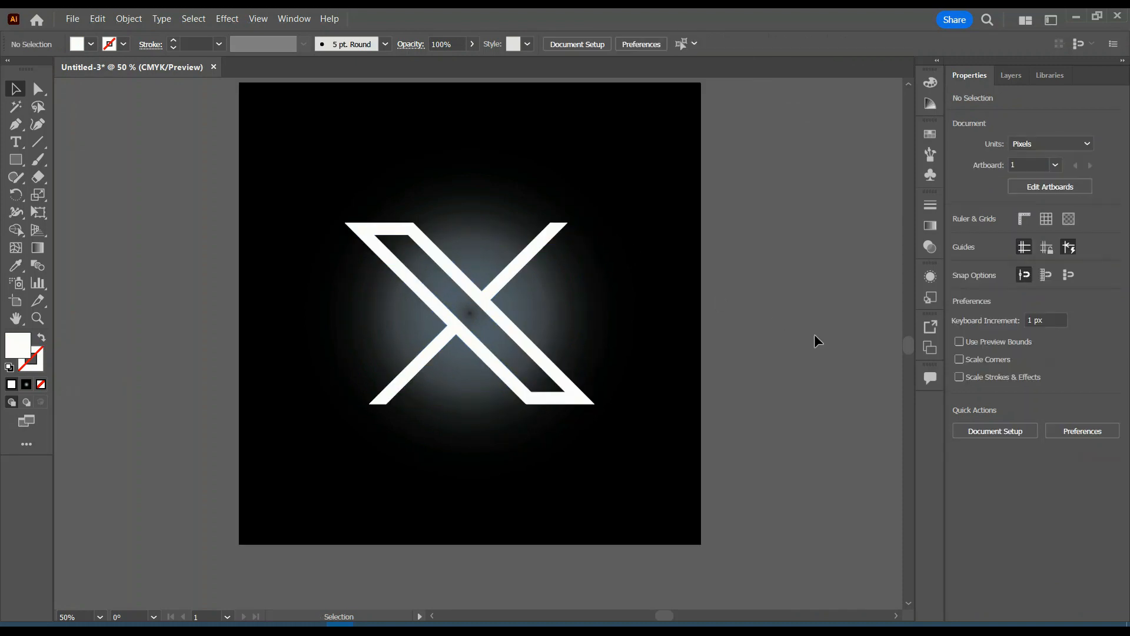